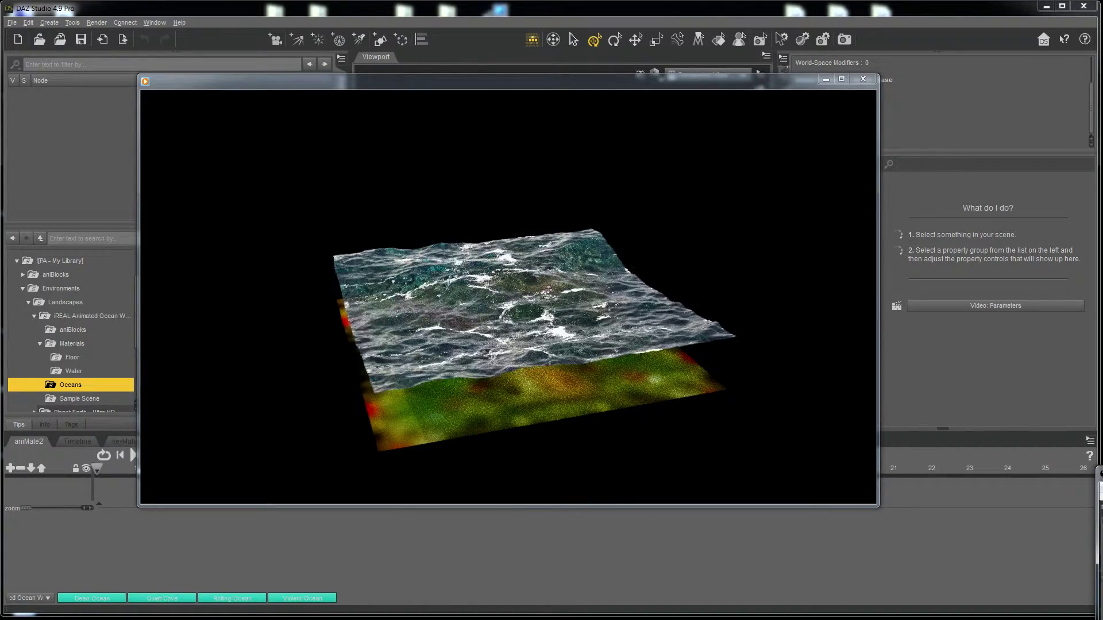
# Step: Close the Windows Media Player window showing the finished ocean animation test
pyautogui.moveTo(488, 491)
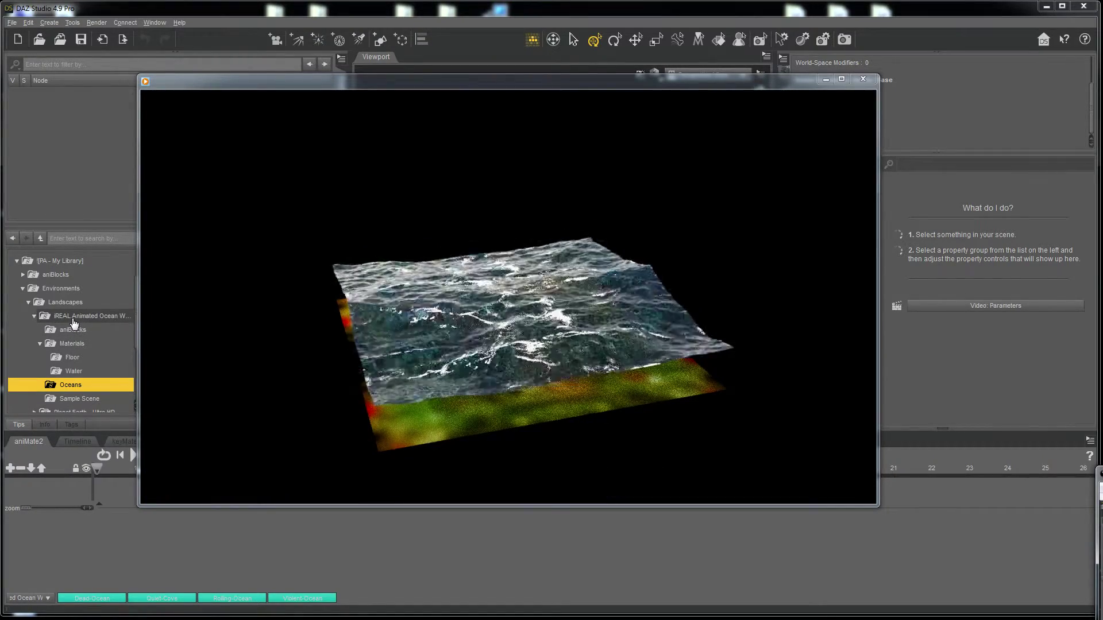
pyautogui.moveTo(323, 307)
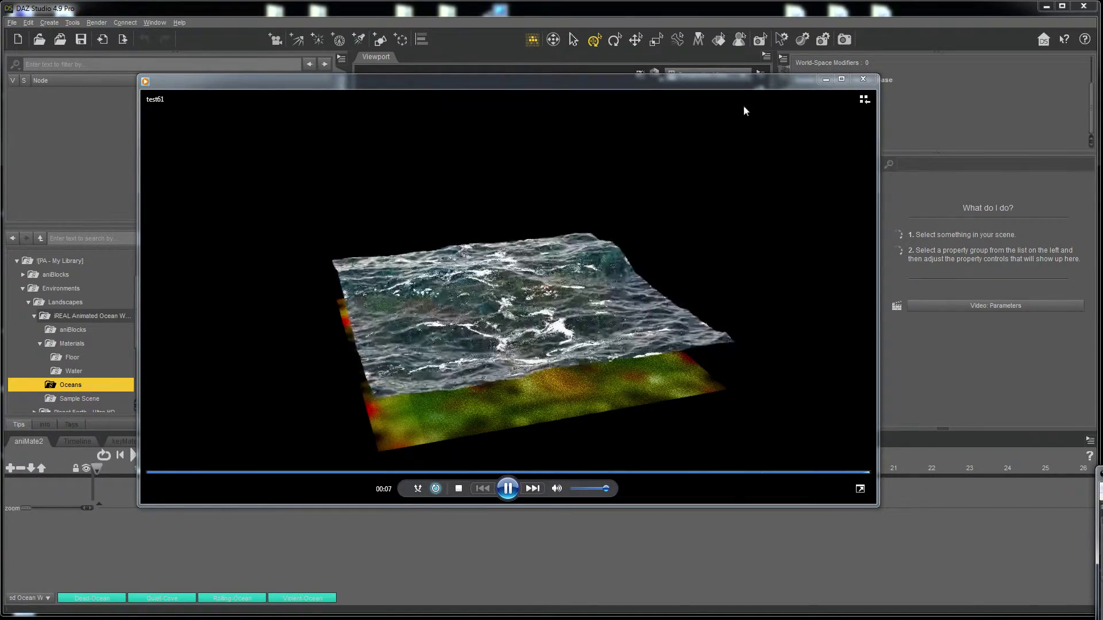
pyautogui.click(863, 78)
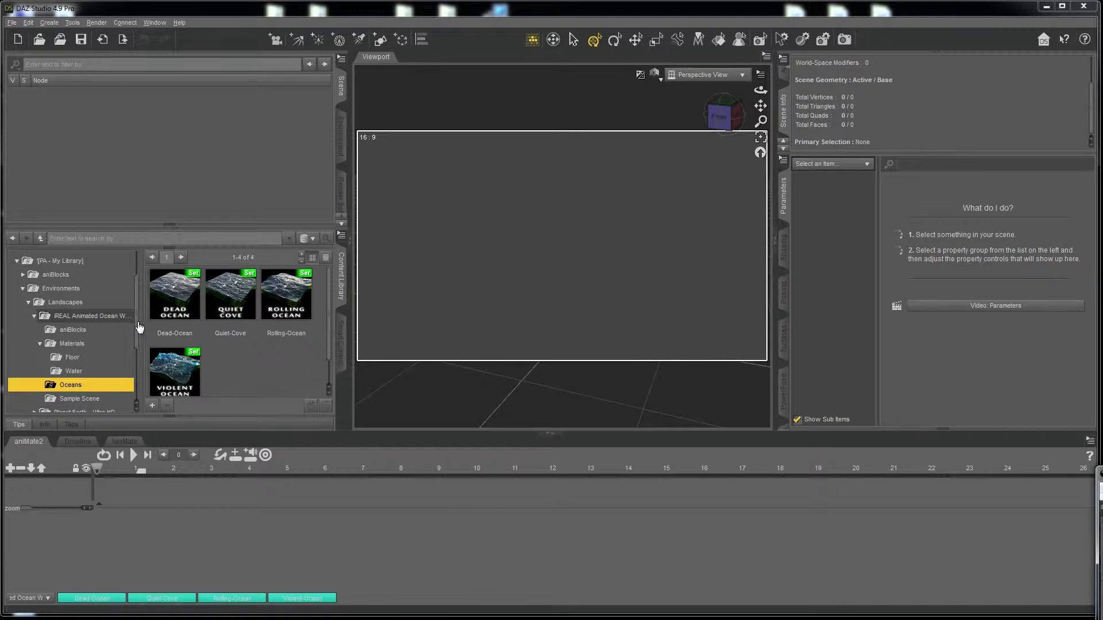
# Step: Browse Environments > Landscapes > iREAL Animated Ocean Water System > Oceans to list its four presets
pyautogui.scroll(1, 139, 325)
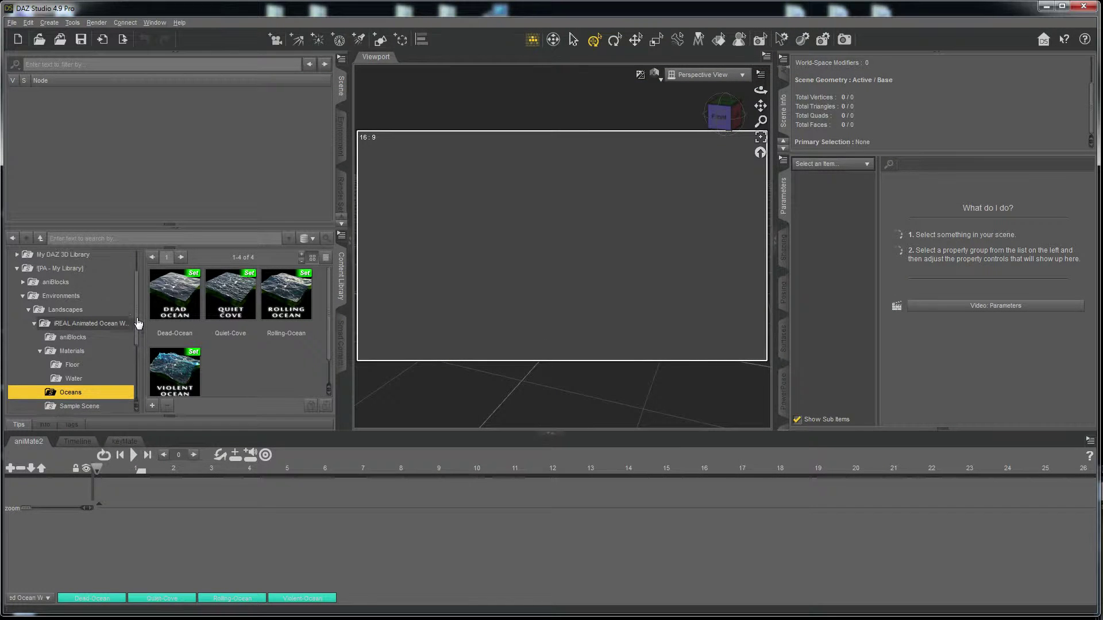
pyautogui.click(64, 297)
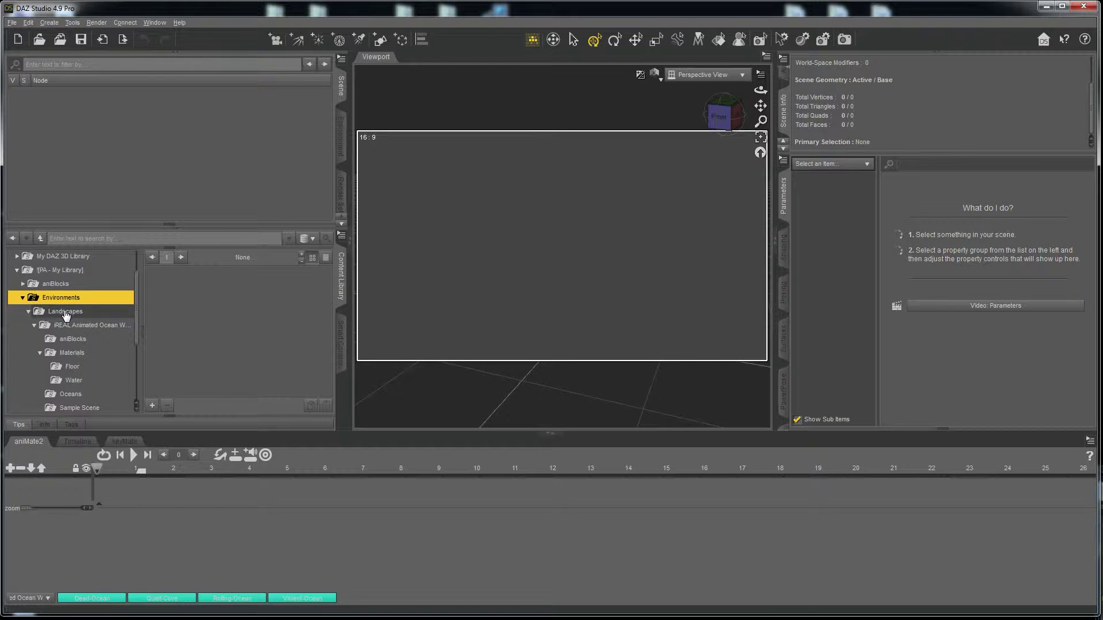
pyautogui.click(66, 312)
pyautogui.click(132, 325)
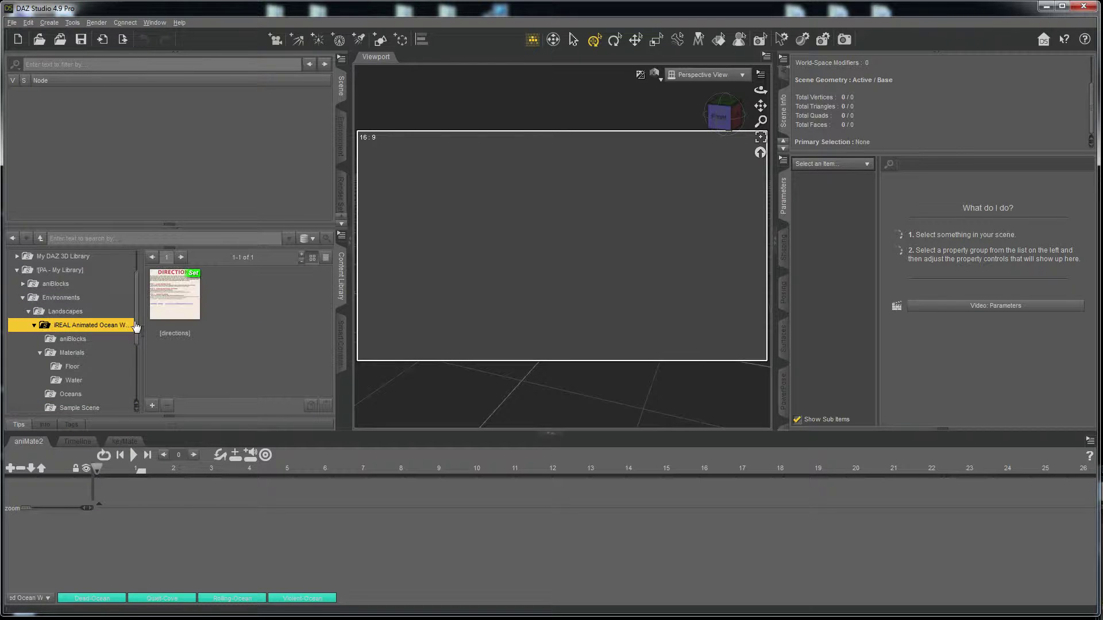
pyautogui.moveTo(136, 325); pyautogui.dragTo(140, 337)
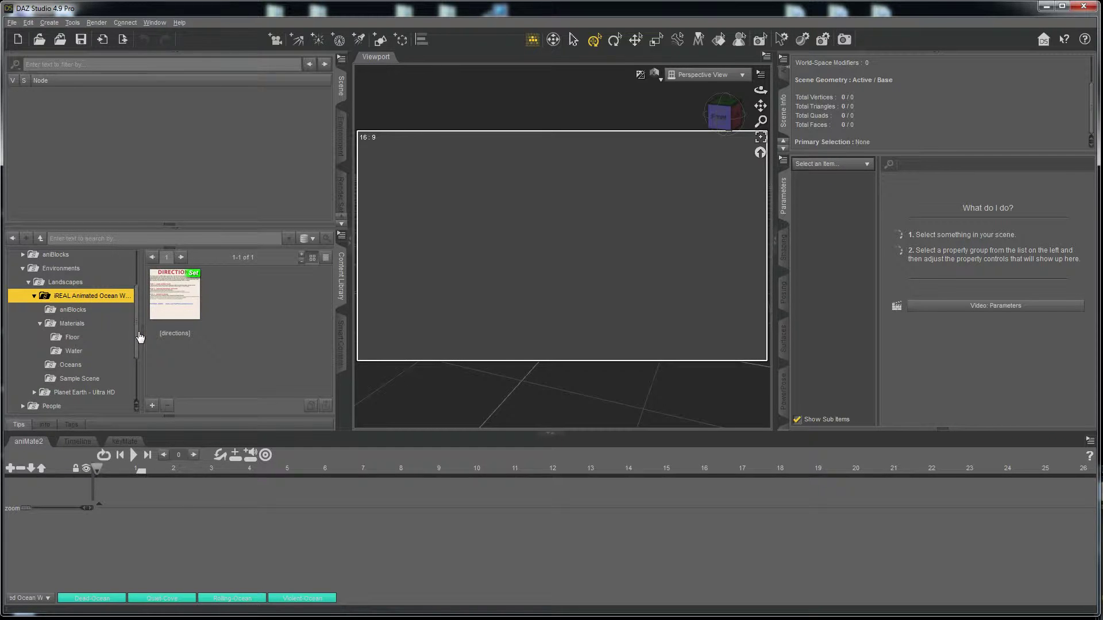
pyautogui.click(40, 325)
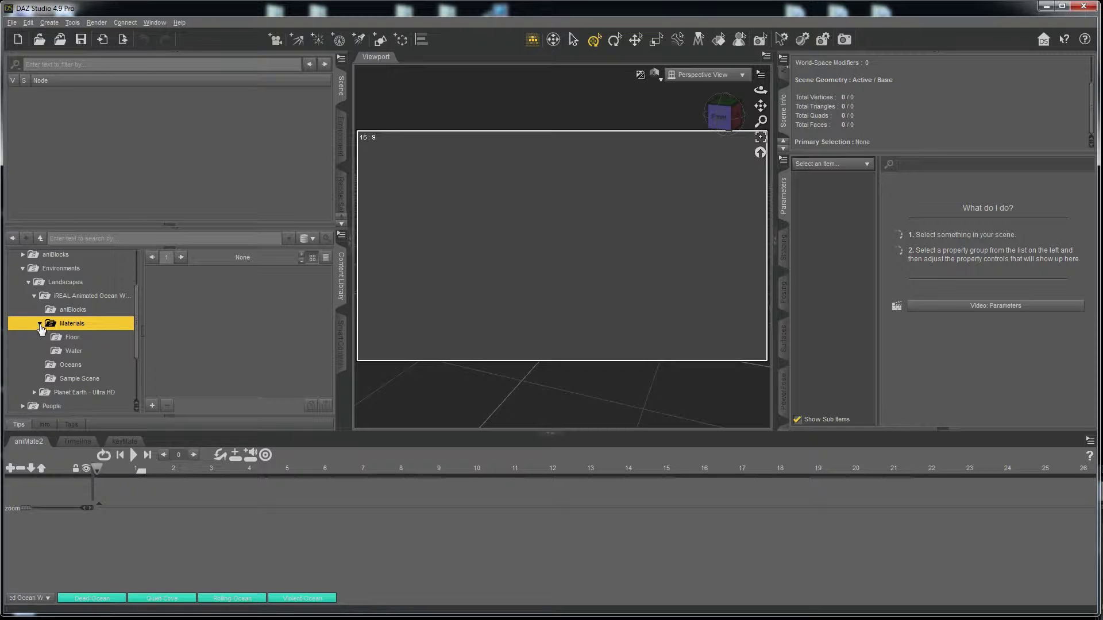
pyautogui.click(39, 324)
pyautogui.click(68, 338)
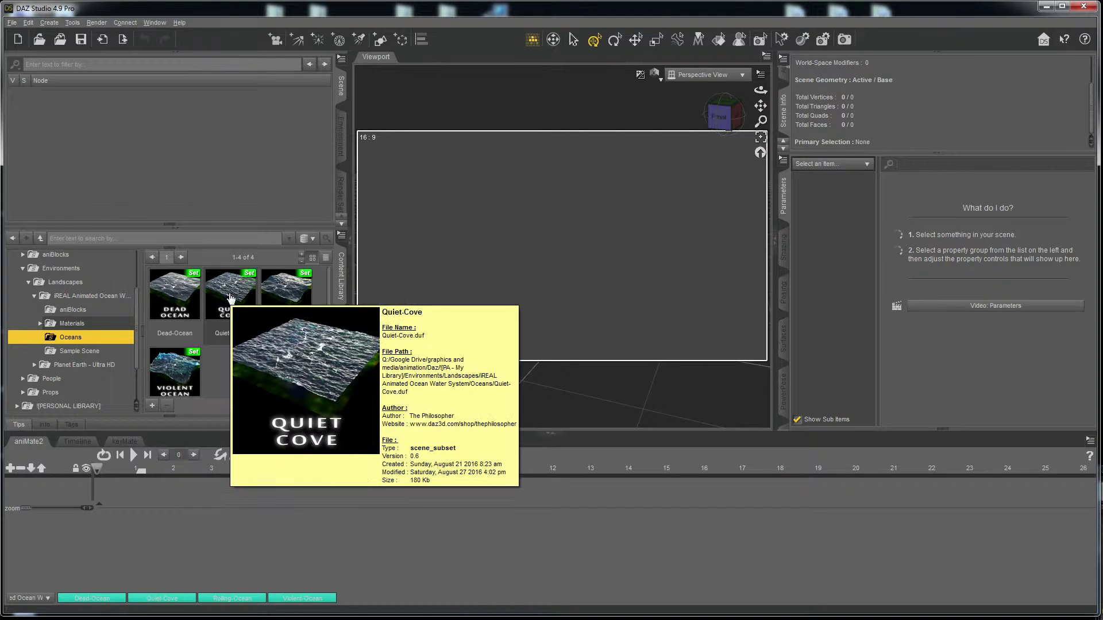
# Step: Load Rolling-Ocean, set the DrawStyle to Texture Shaded, and frame the whole water tile
pyautogui.doubleClick(288, 291)
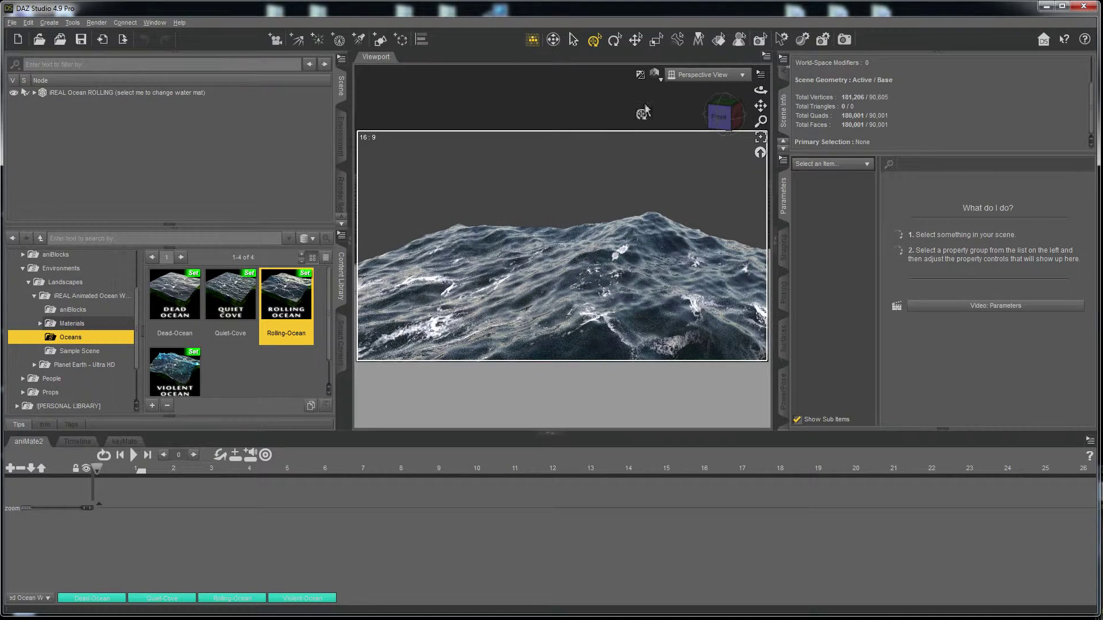
pyautogui.click(655, 75)
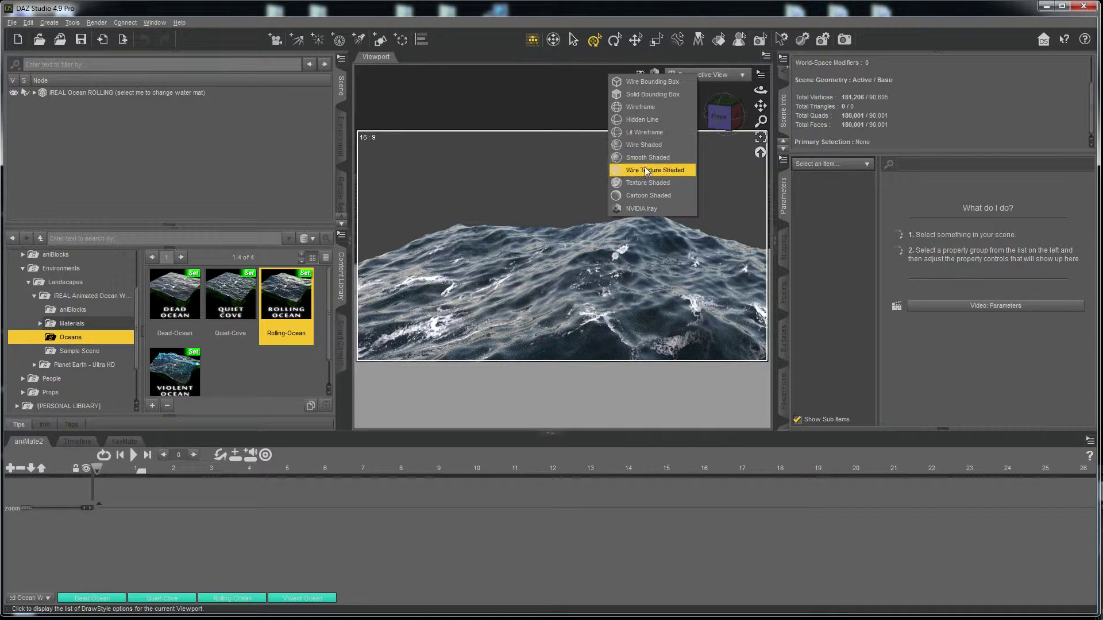
pyautogui.click(647, 183)
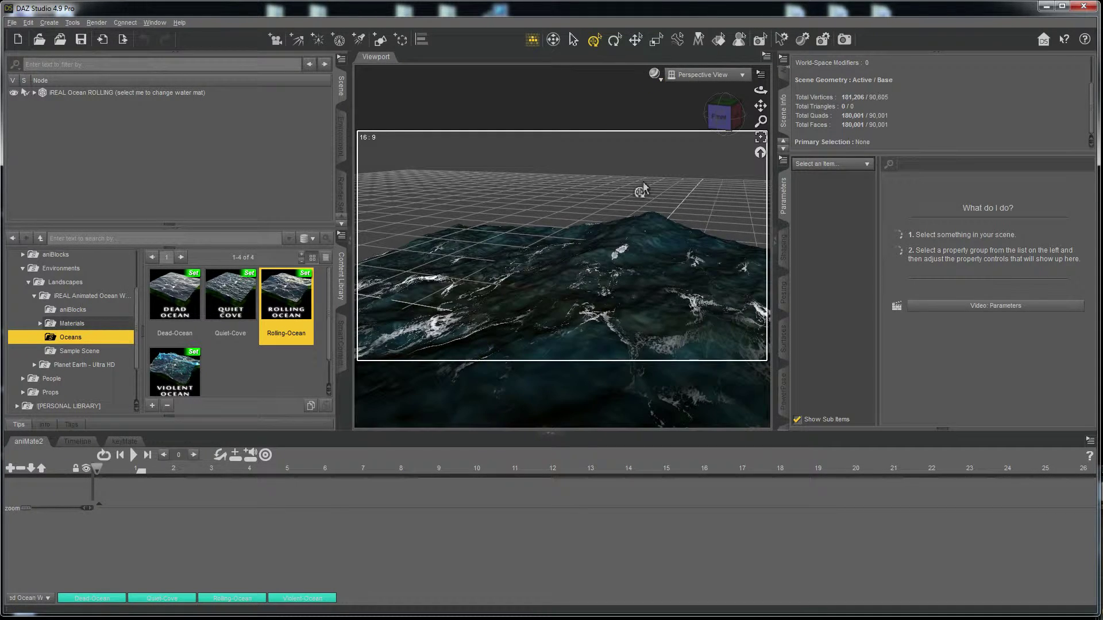
pyautogui.scroll(-5, 617, 216)
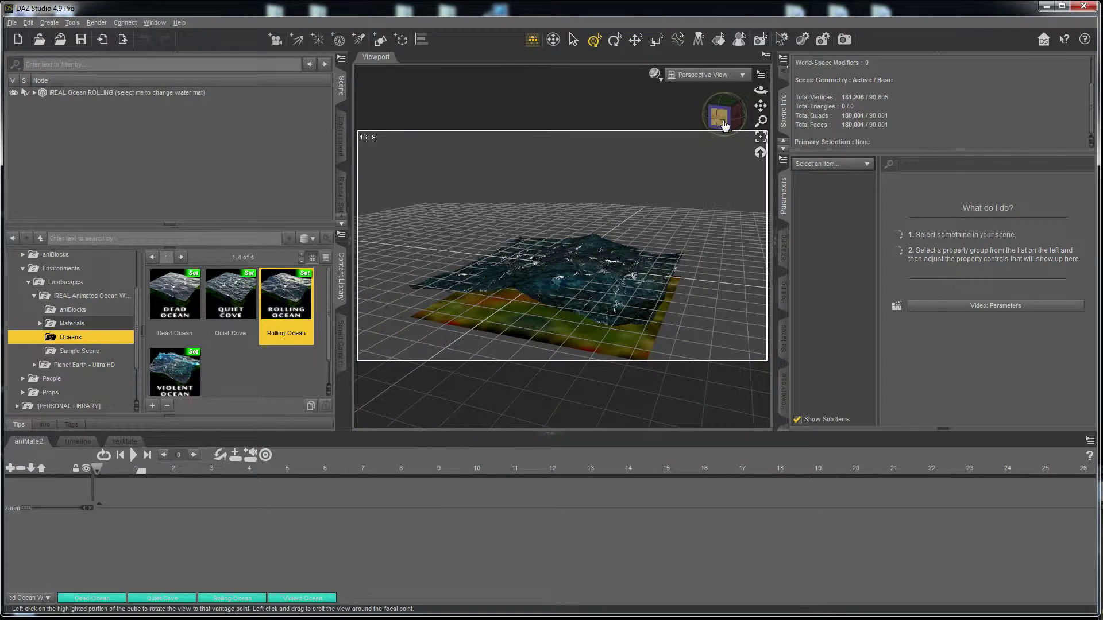
pyautogui.moveTo(721, 115); pyautogui.dragTo(725, 165)
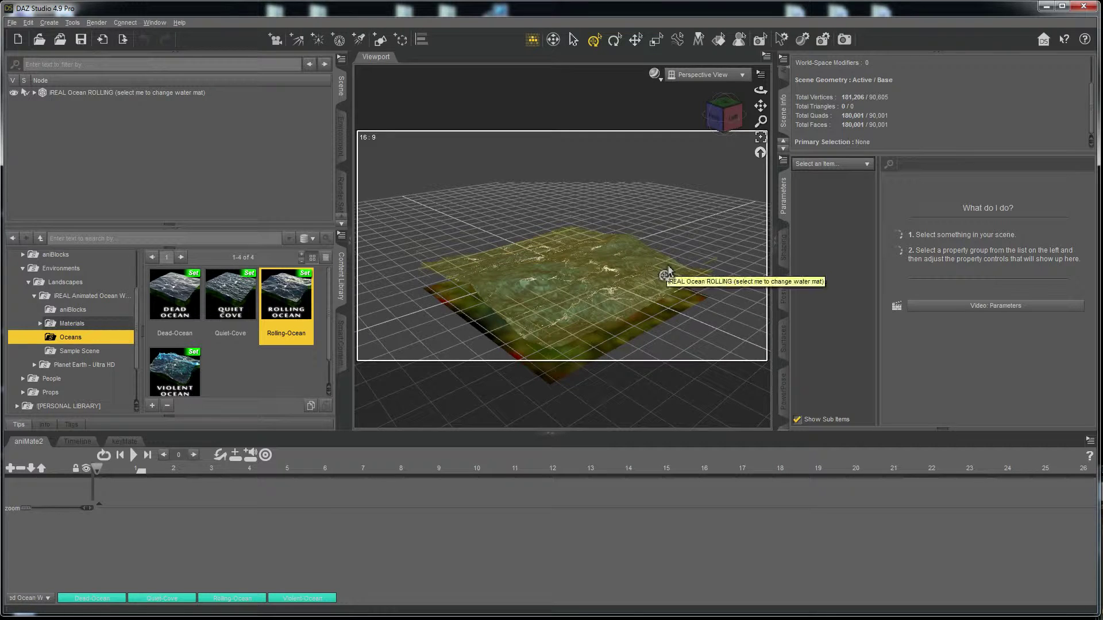
# Step: Expand iREAL Ocean ROLLING, toggle Foam_Shell_Rolling's visibility off and on, then select ocean_floor
pyautogui.click(133, 93)
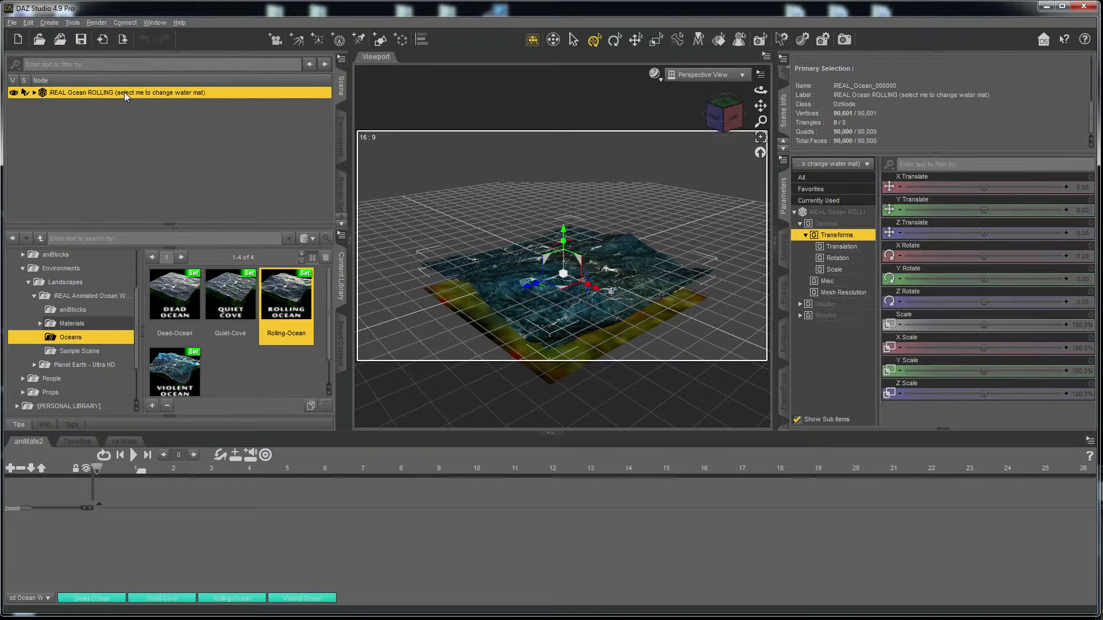
pyautogui.click(34, 92)
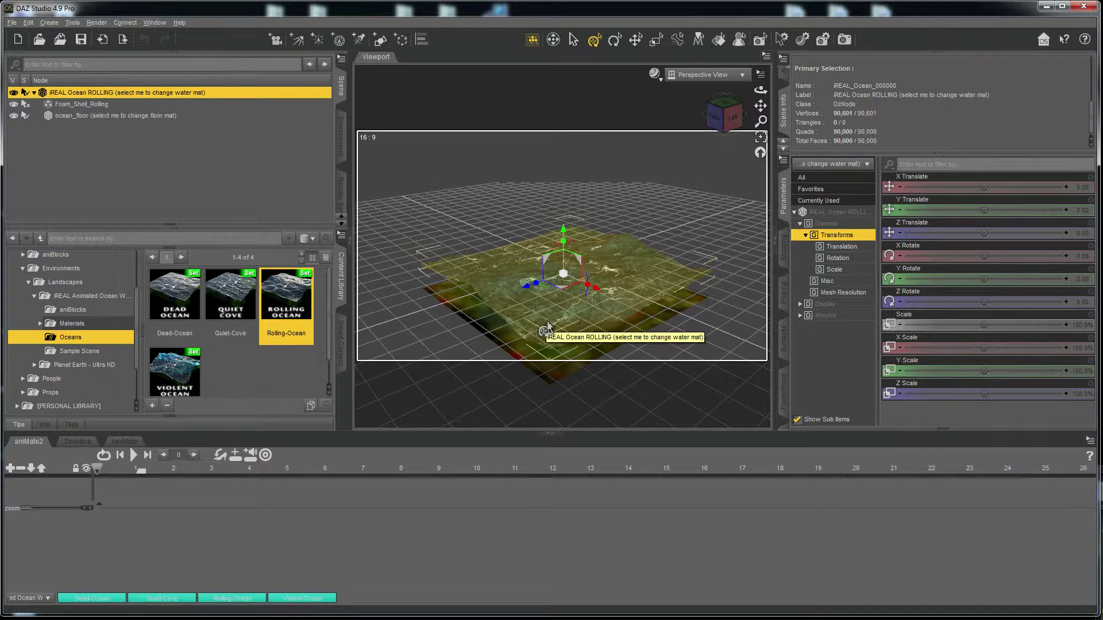
pyautogui.click(80, 105)
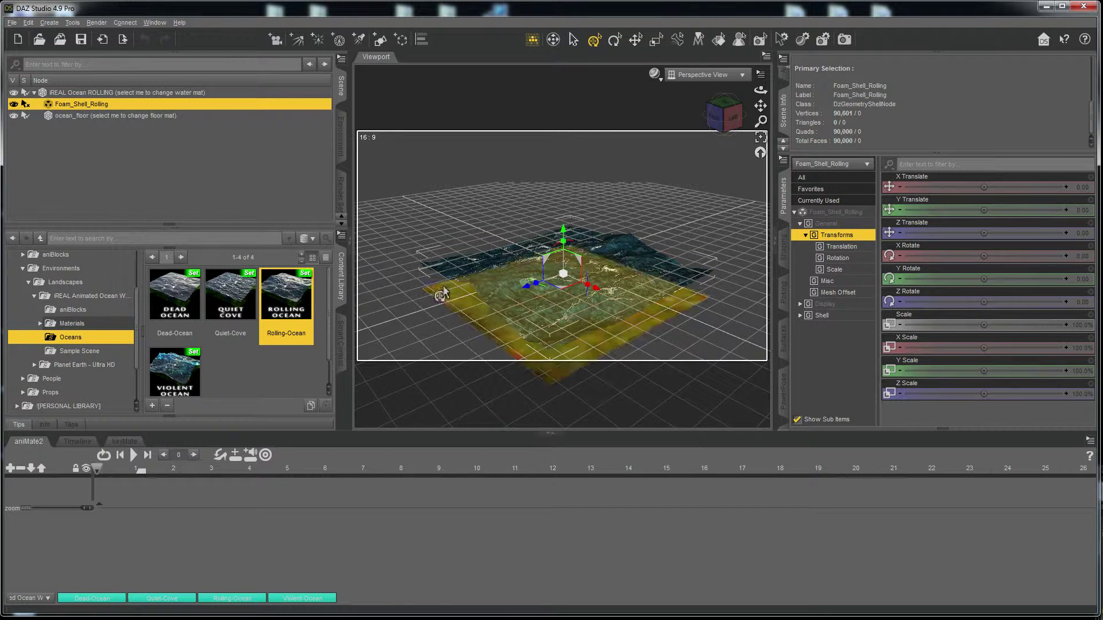
pyautogui.click(14, 104)
pyautogui.click(14, 105)
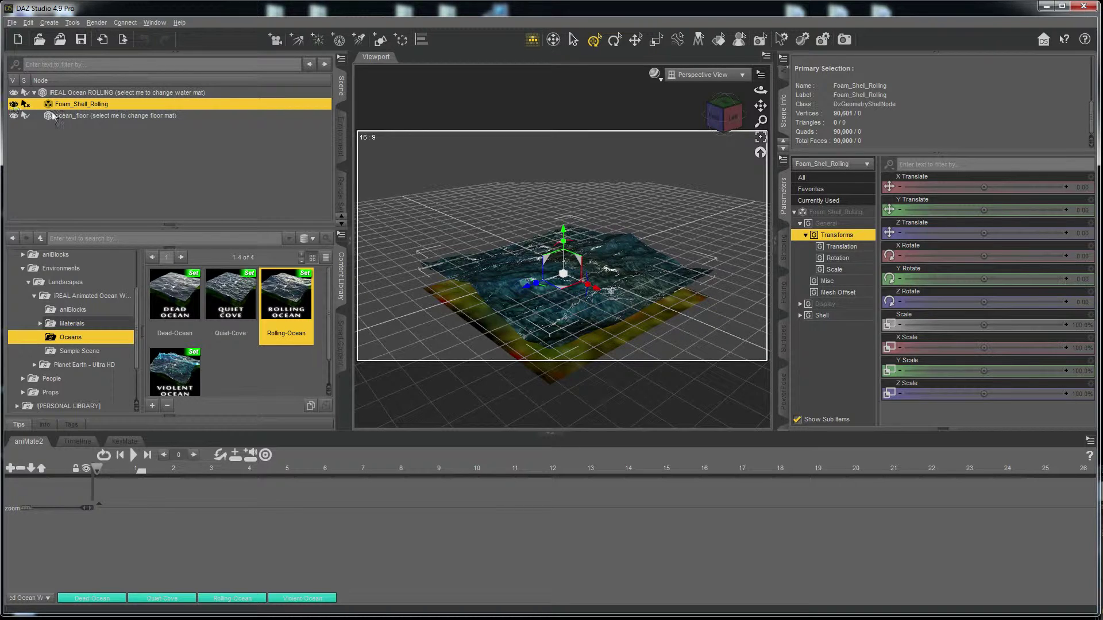
pyautogui.click(72, 115)
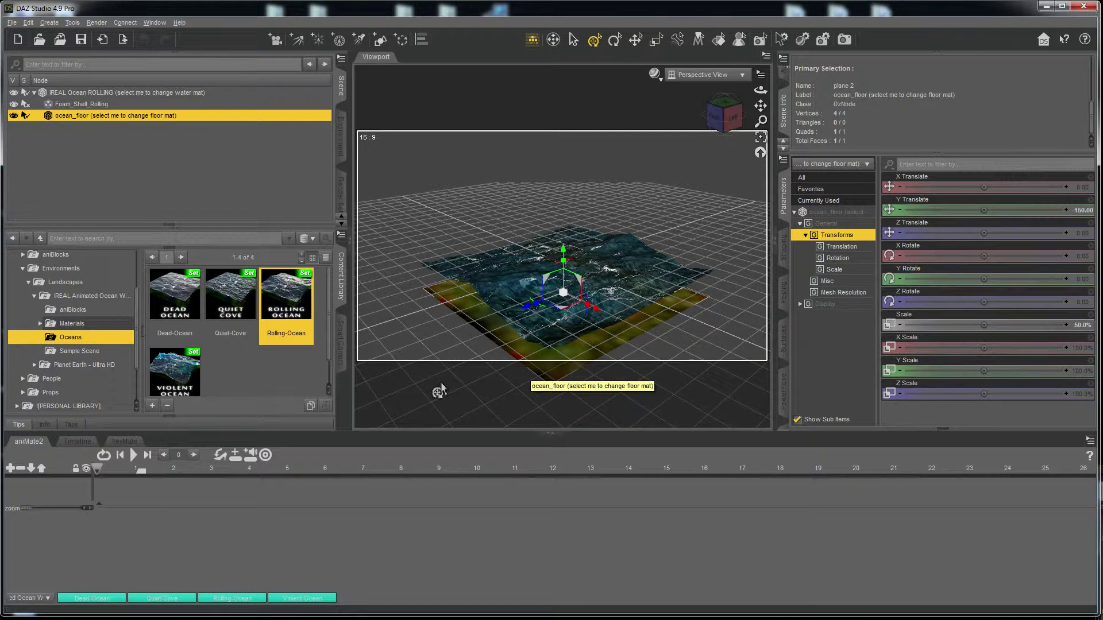
# Step: Select iREAL Ocean ROLLING and show the iReal Animated Ocean Water System aniBlocks
pyautogui.click(34, 93)
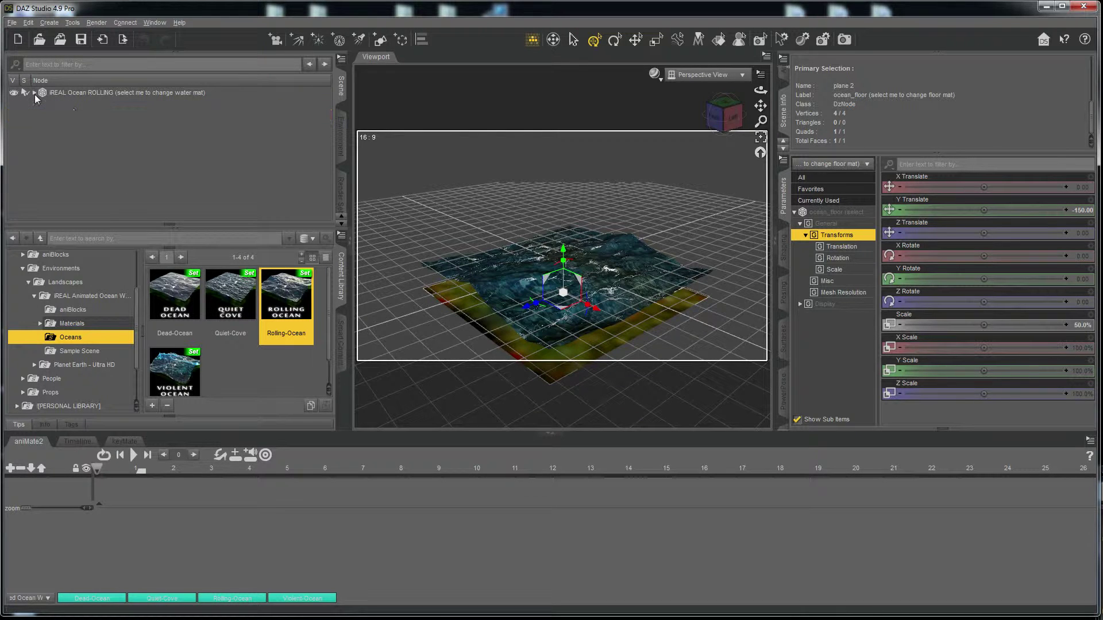
pyautogui.click(74, 98)
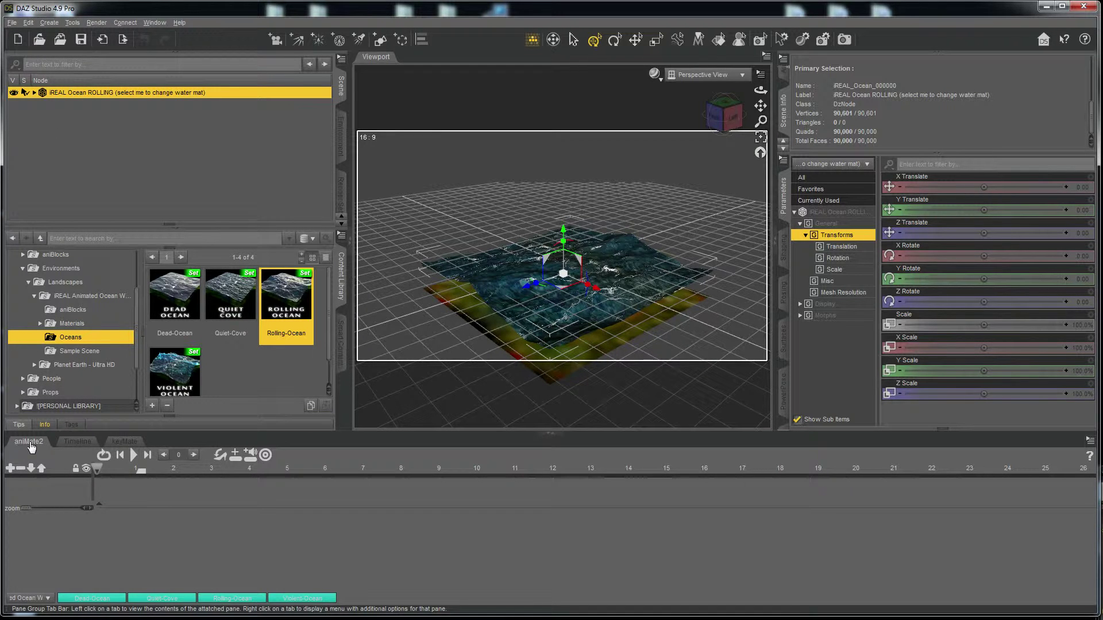
pyautogui.click(41, 599)
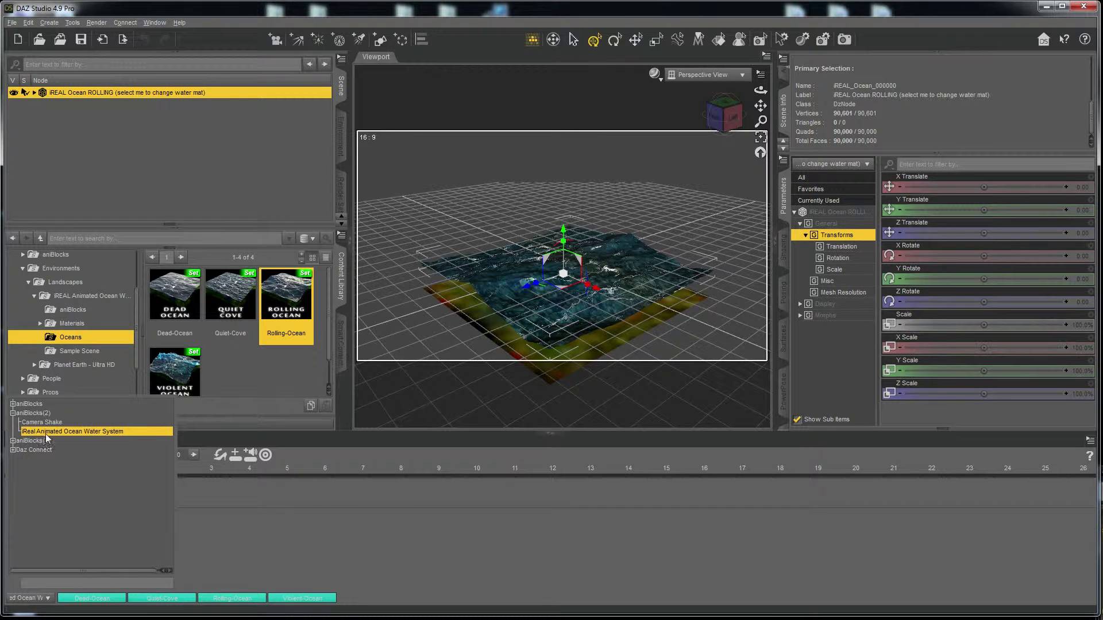
pyautogui.click(83, 431)
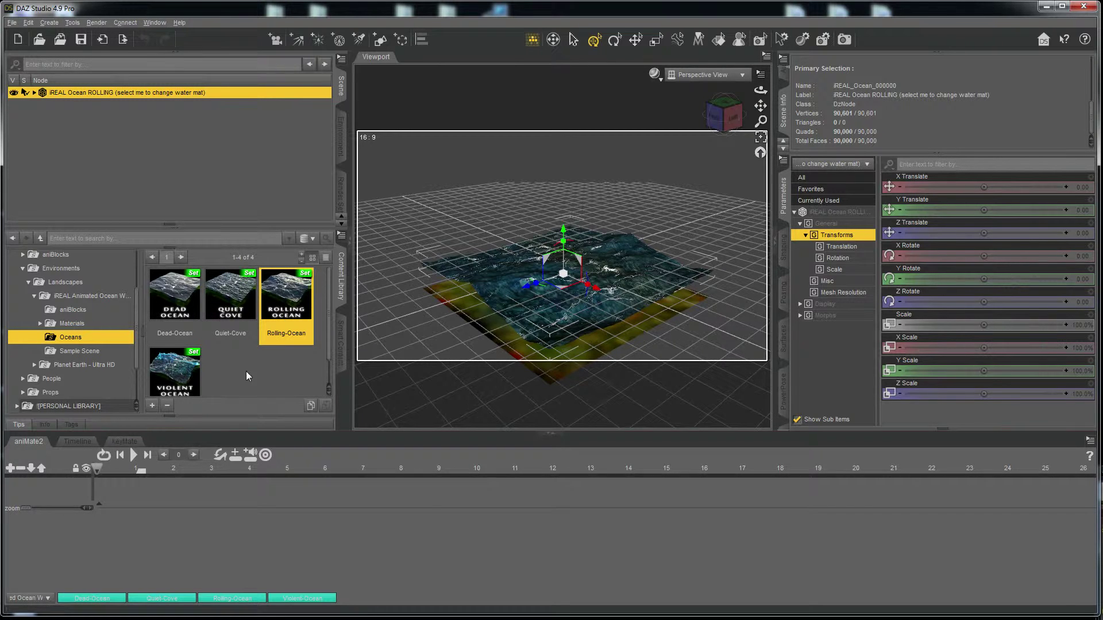
# Step: Add a timeline track, drop the Rolling-Ocean aniBlock onto it, and play the animation
pyautogui.moveTo(217, 600); pyautogui.dragTo(223, 578)
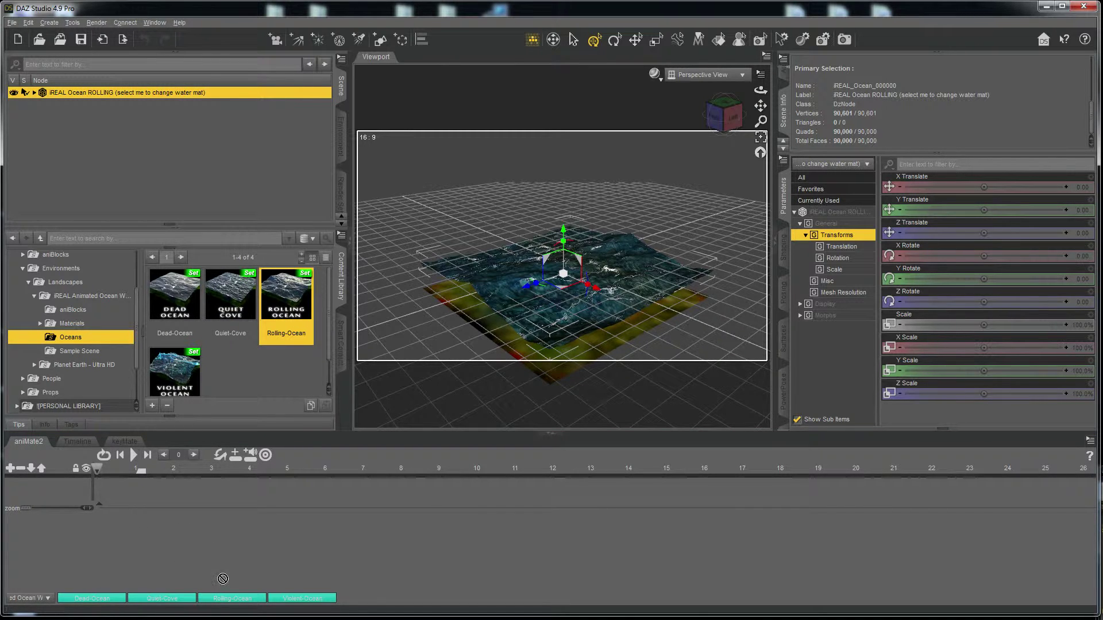
pyautogui.click(11, 469)
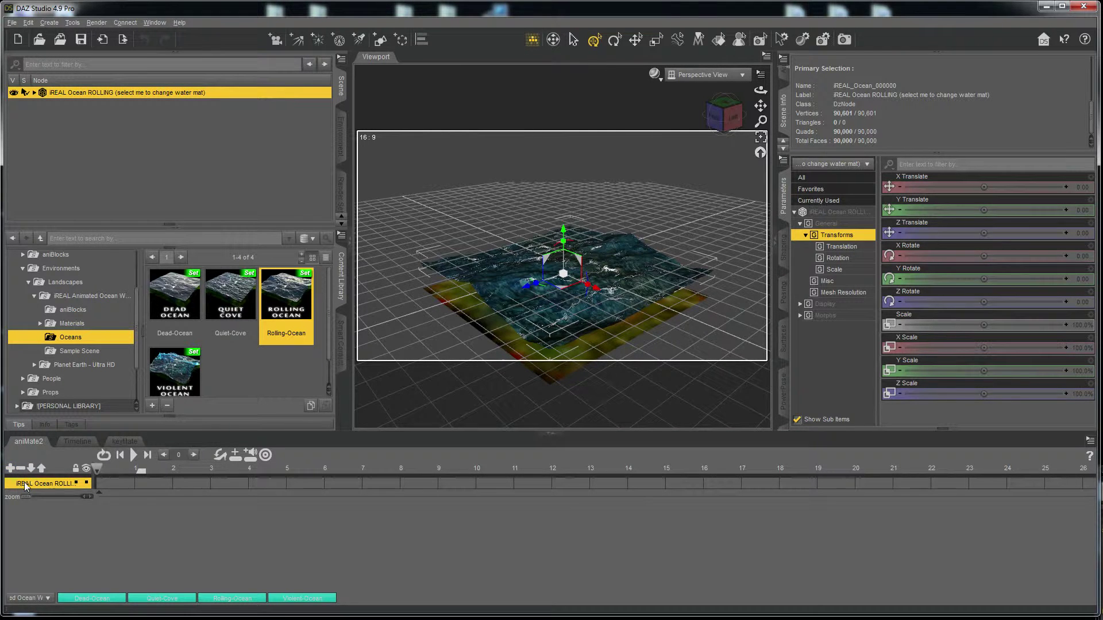
pyautogui.moveTo(230, 599); pyautogui.dragTo(123, 486)
pyautogui.click(134, 454)
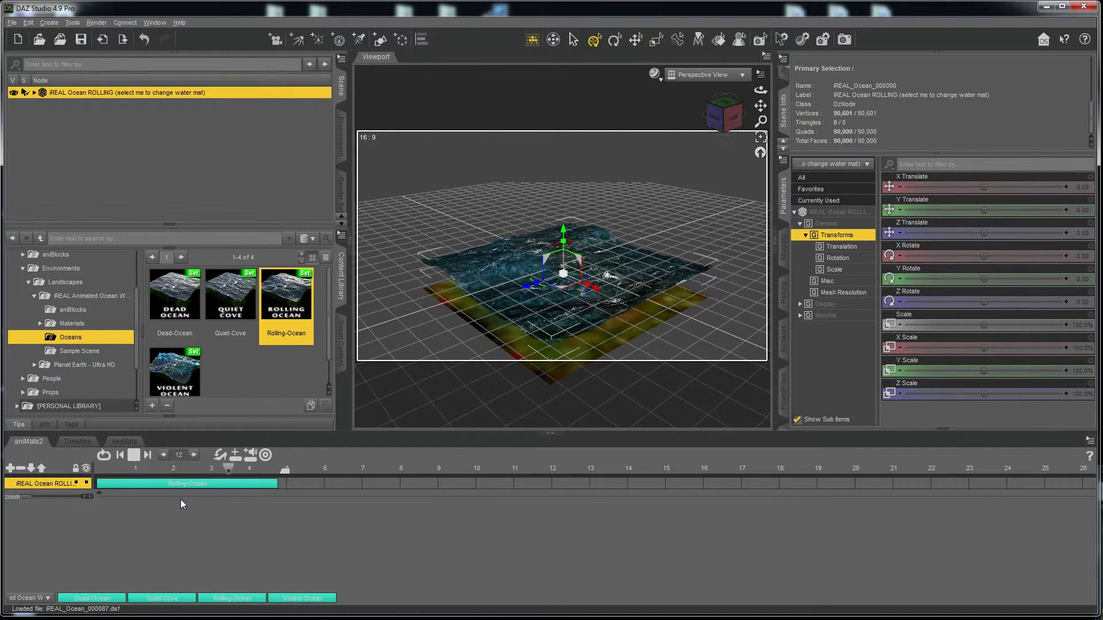
# Step: Stretch the Rolling-Ocean aniBlock to about frame 19, then stop playback at the start
pyautogui.click(189, 485)
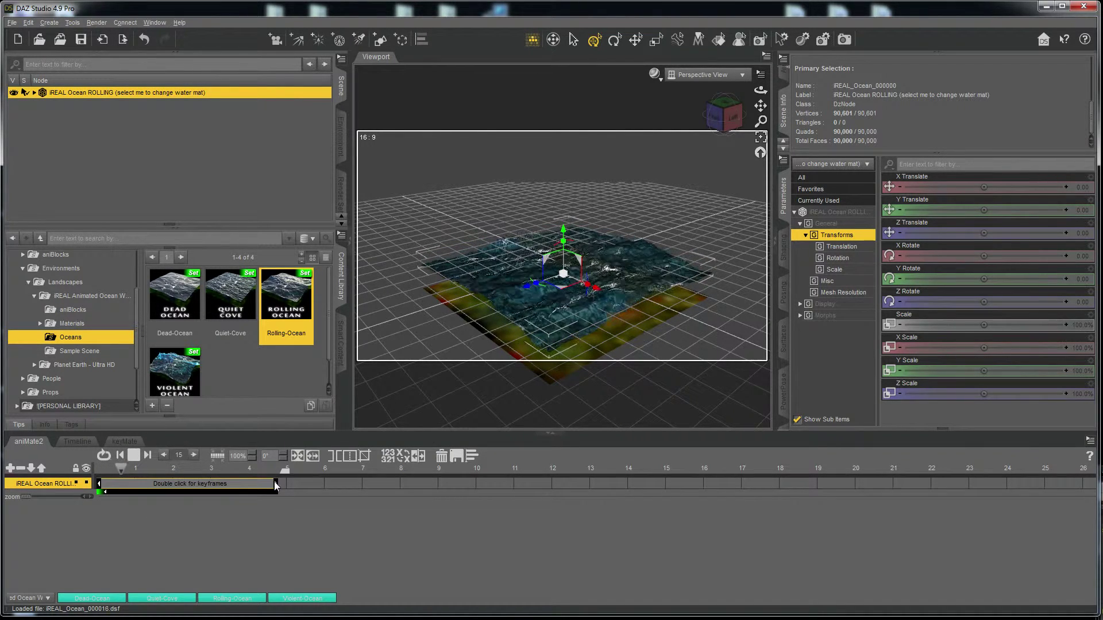
pyautogui.moveTo(276, 484); pyautogui.dragTo(821, 481)
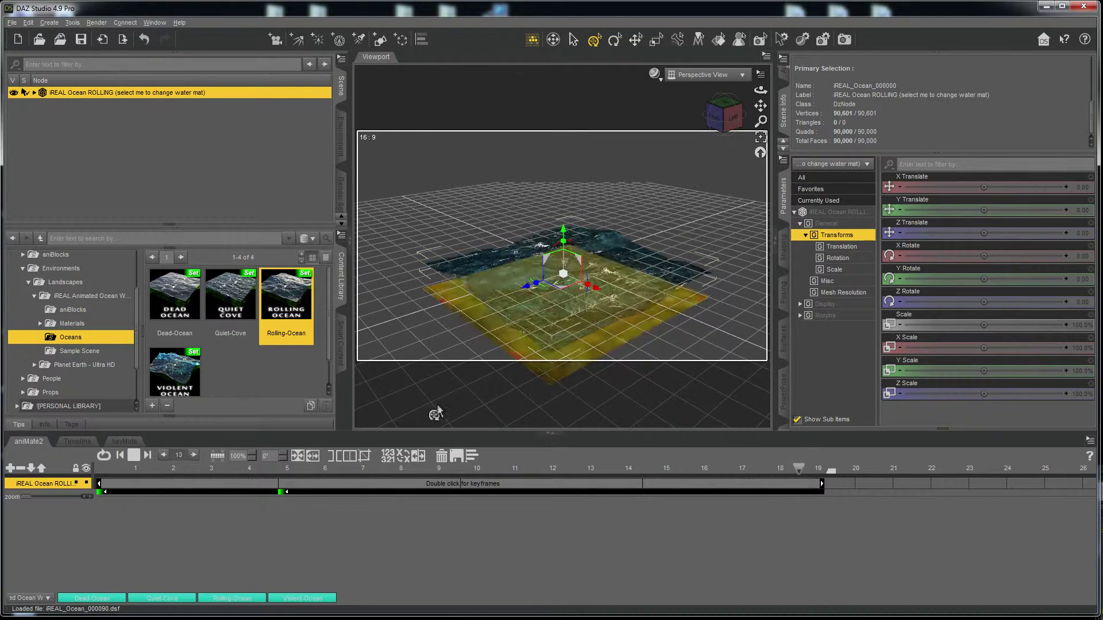
pyautogui.click(133, 454)
pyautogui.click(120, 455)
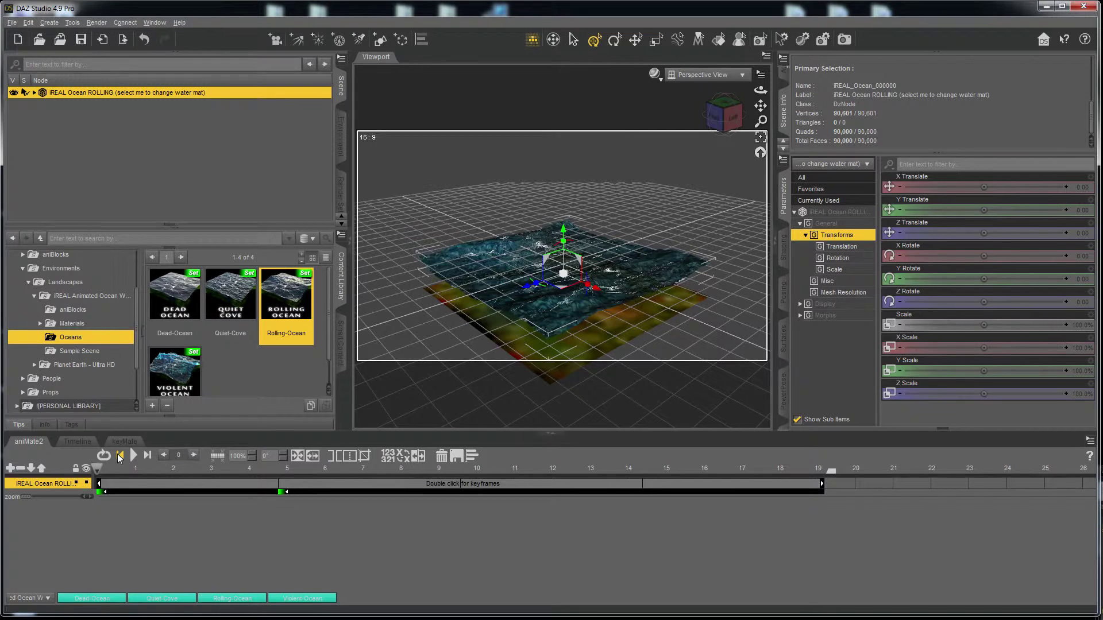
# Step: Load a second Rolling-Ocean tile, set its X Translate to 1000, and view both tiles
pyautogui.doubleClick(293, 301)
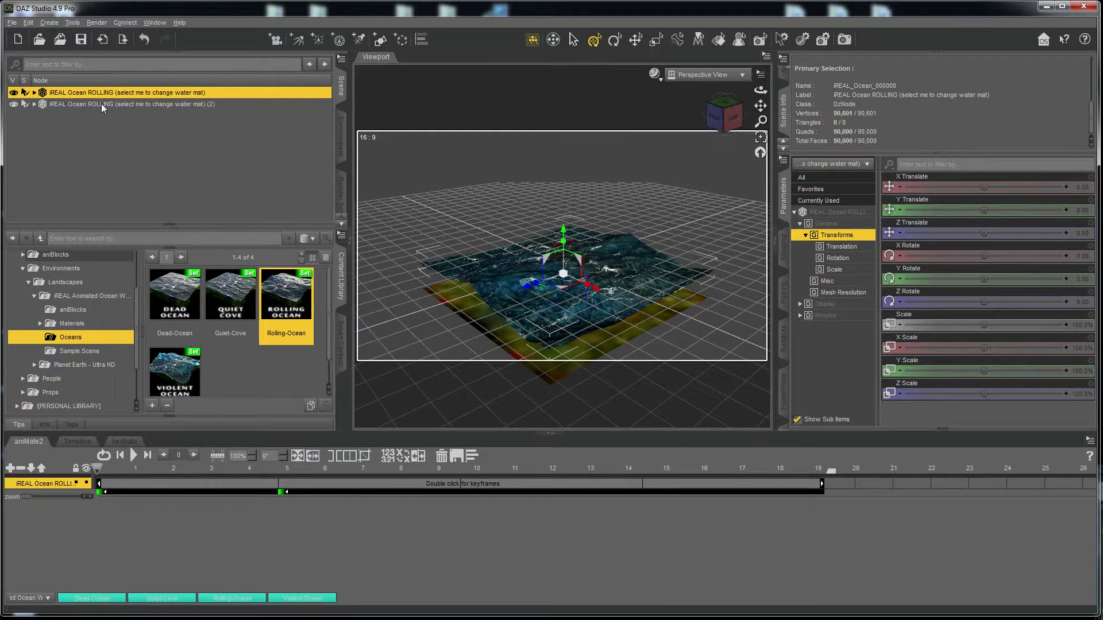
pyautogui.click(101, 103)
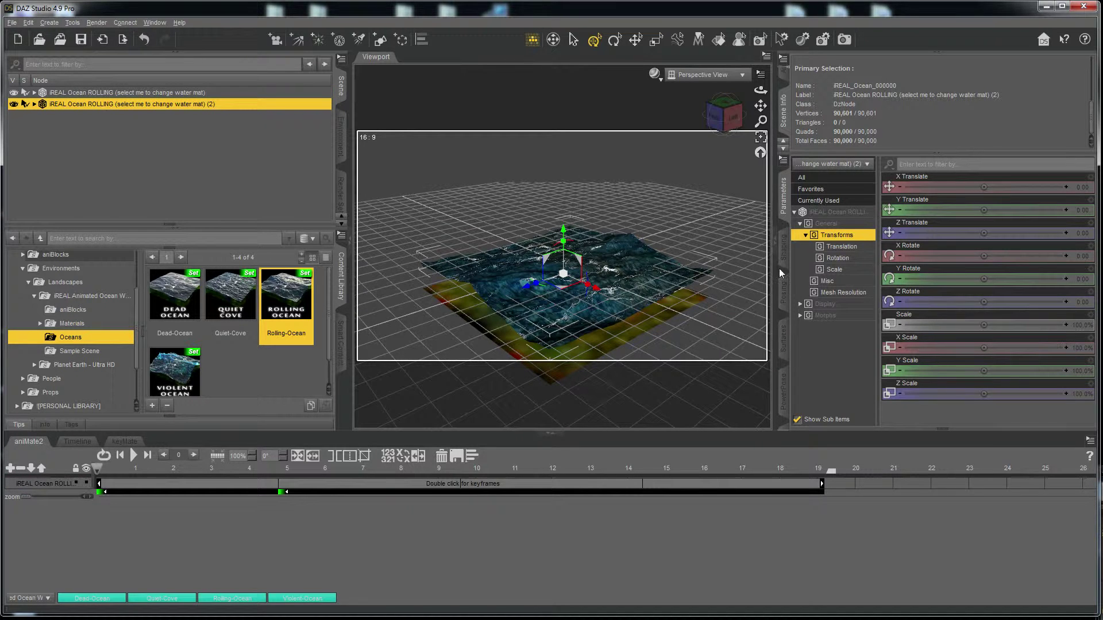
pyautogui.click(1080, 187)
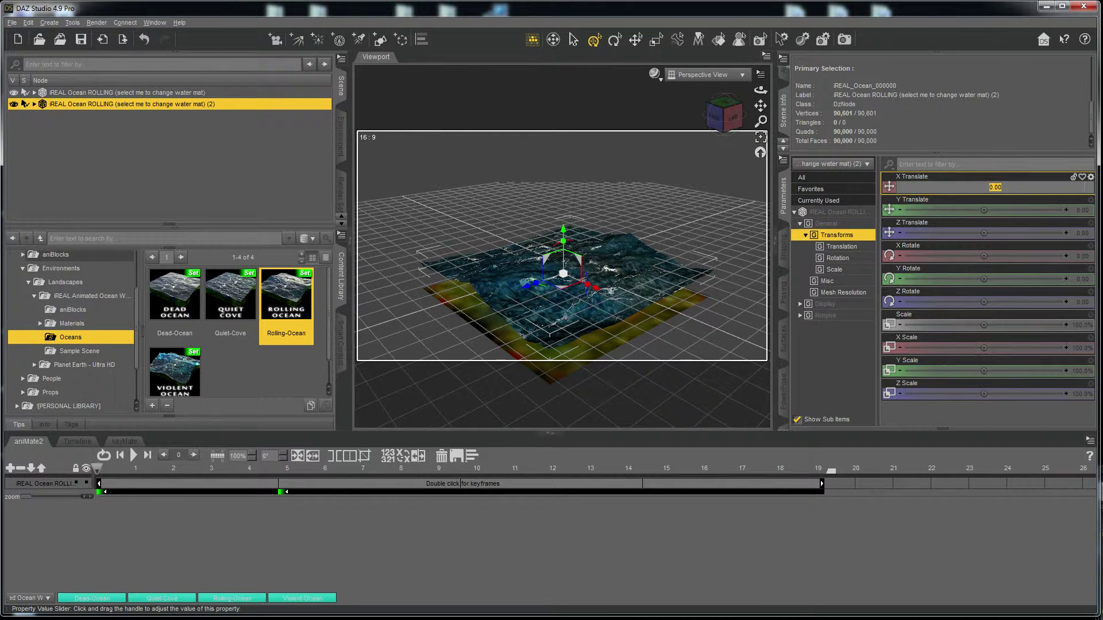
pyautogui.press('Return')
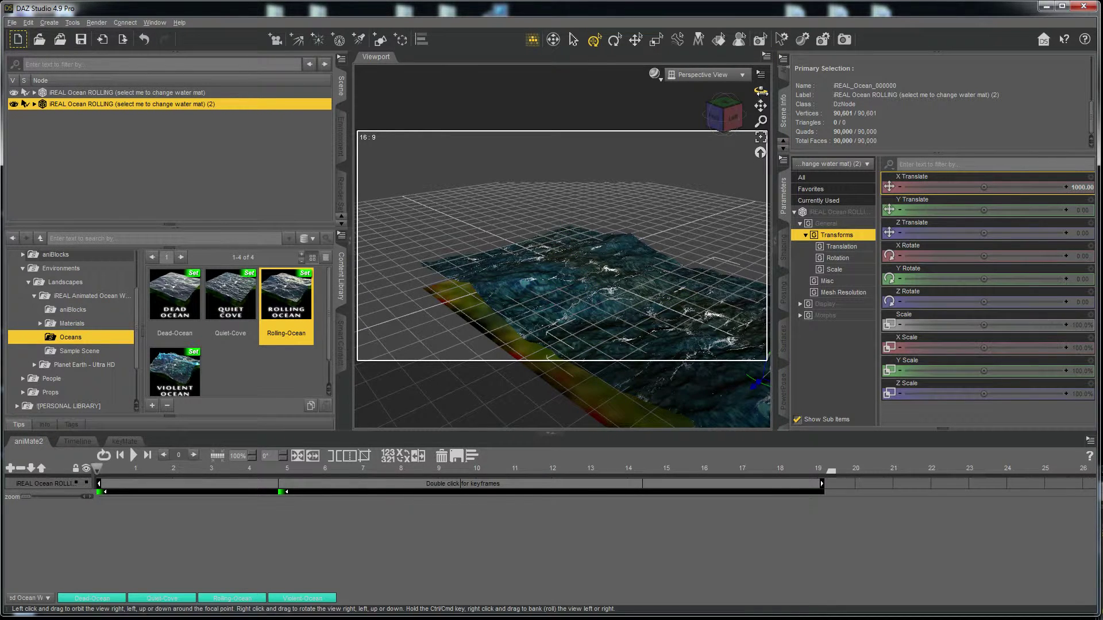
pyautogui.moveTo(761, 90); pyautogui.dragTo(741, 93)
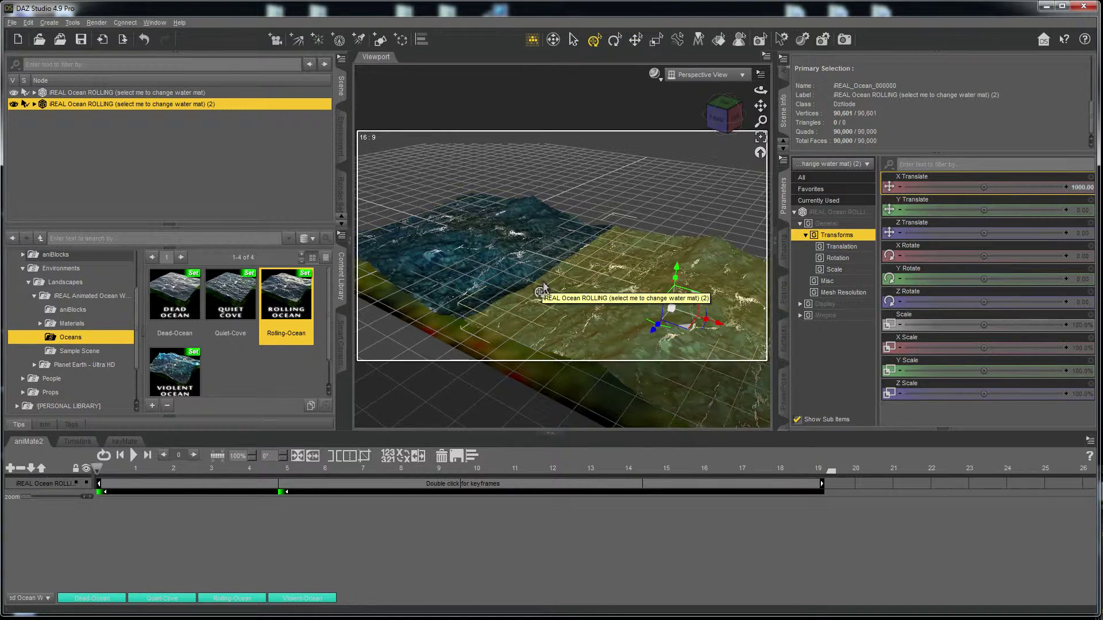
pyautogui.keyDown('alt'); pyautogui.moveTo(542, 290); pyautogui.dragTo(624, 285); pyautogui.keyUp('alt')
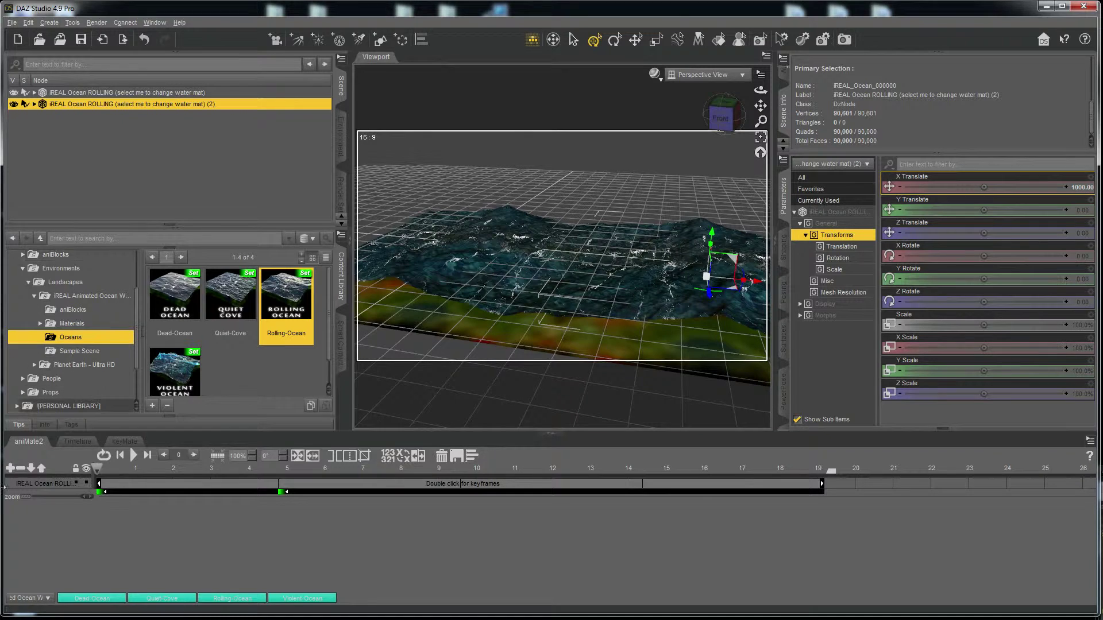
# Step: Drop a Rolling-Ocean aniBlock on track 2, stretch it to frame 19, and play
pyautogui.click(10, 470)
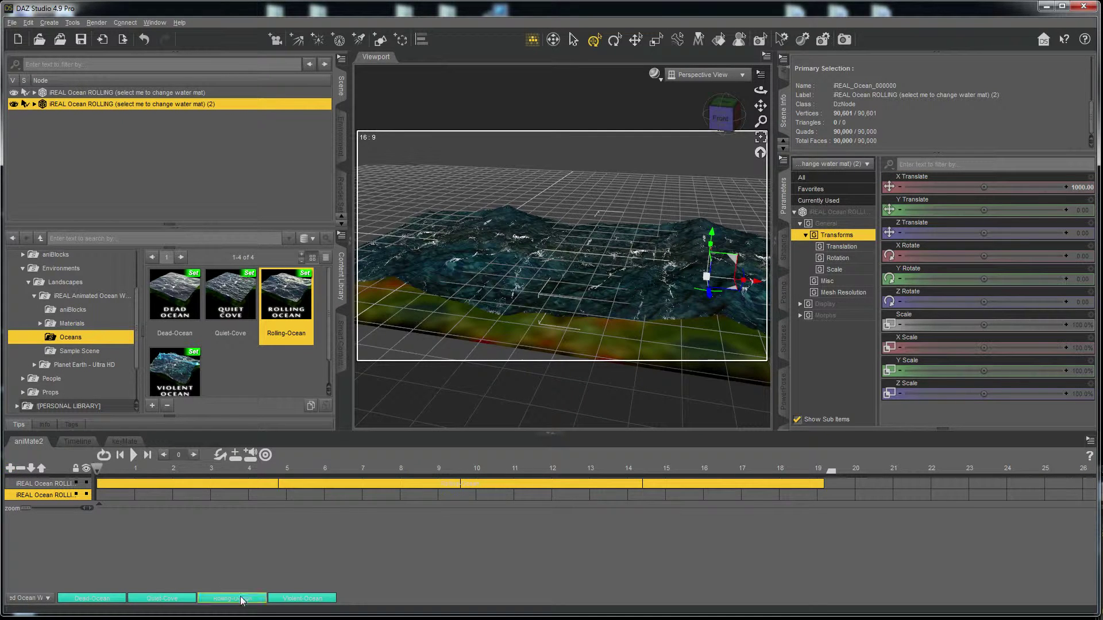
pyautogui.moveTo(241, 600); pyautogui.dragTo(94, 495)
pyautogui.click(233, 497)
pyautogui.moveTo(275, 496); pyautogui.dragTo(821, 496)
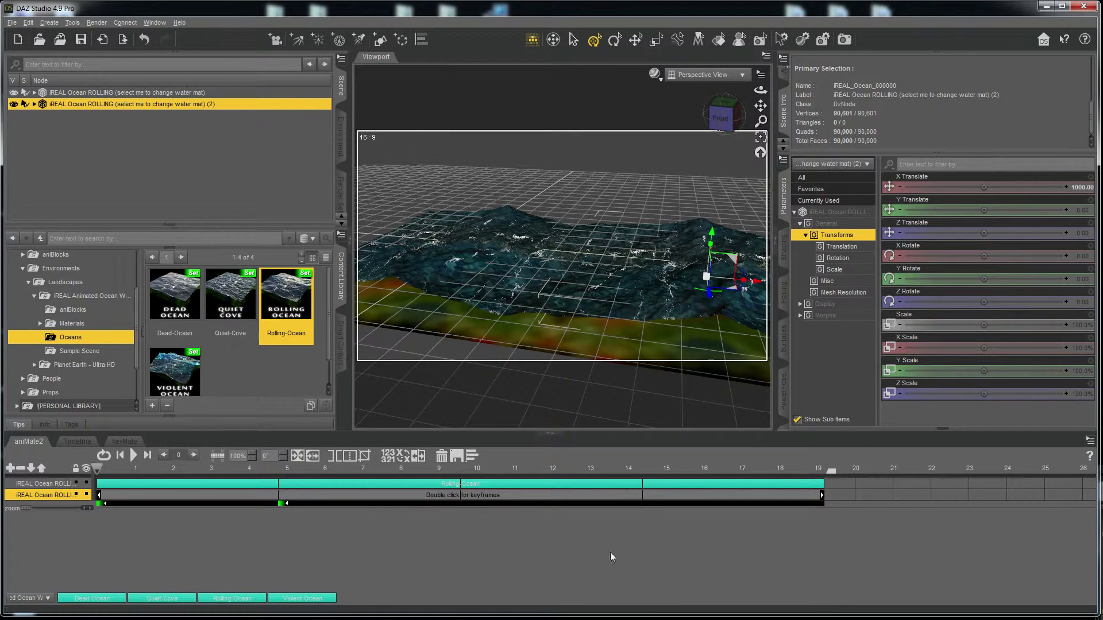
pyautogui.click(133, 455)
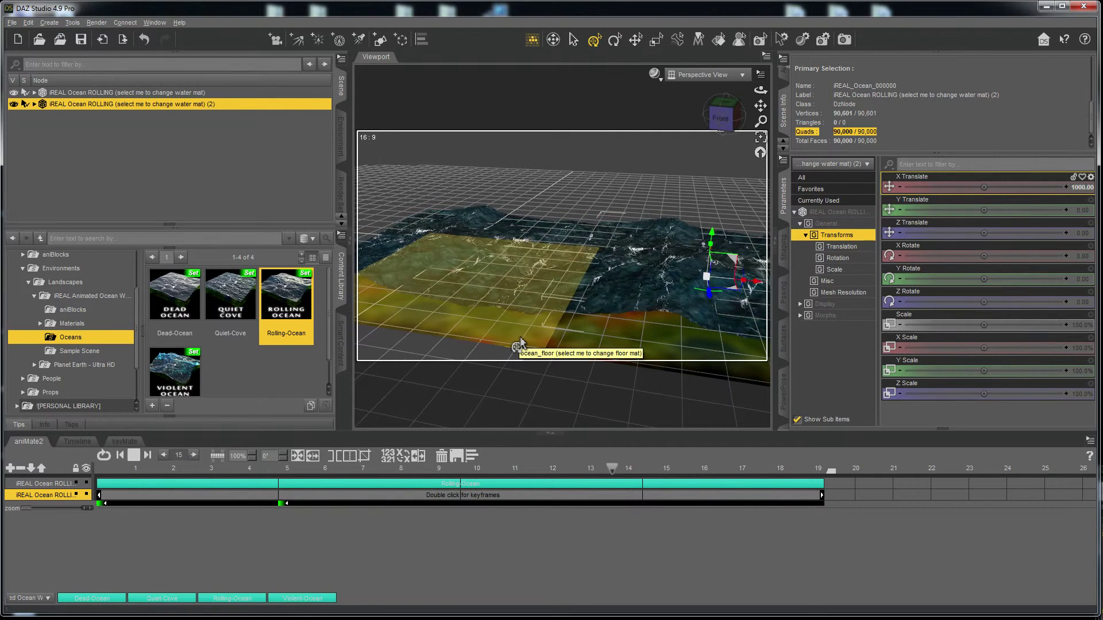
# Step: Stop playback and apply the Deep-Blue water material to both ocean tiles after trying shallow ones
pyautogui.press('space')
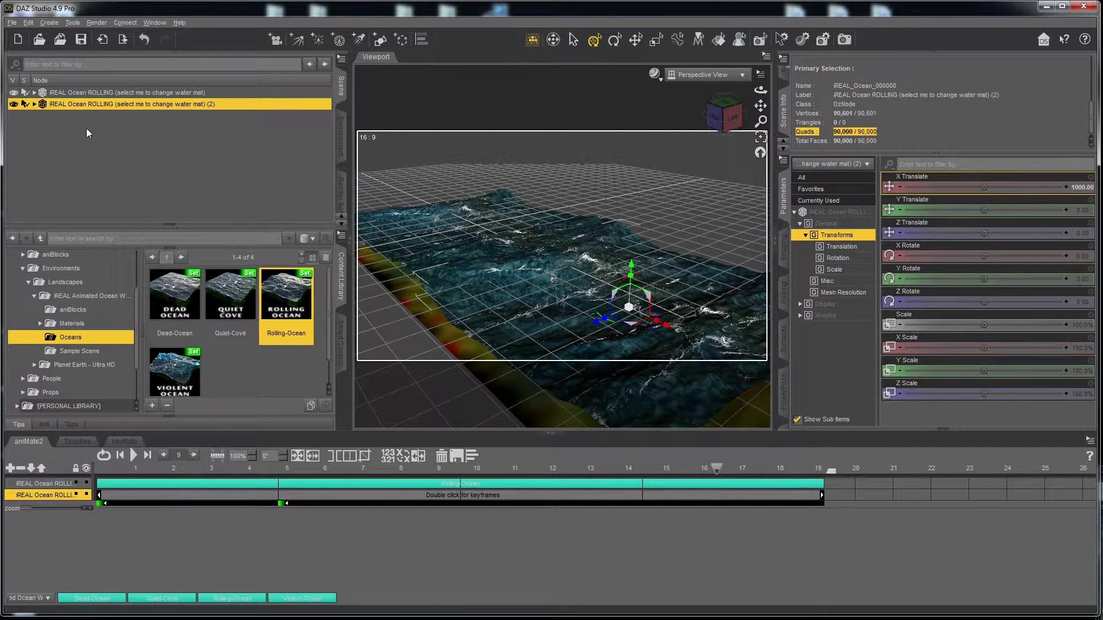
pyautogui.keyDown('ctrl'); pyautogui.click(86, 94); pyautogui.keyUp('ctrl')
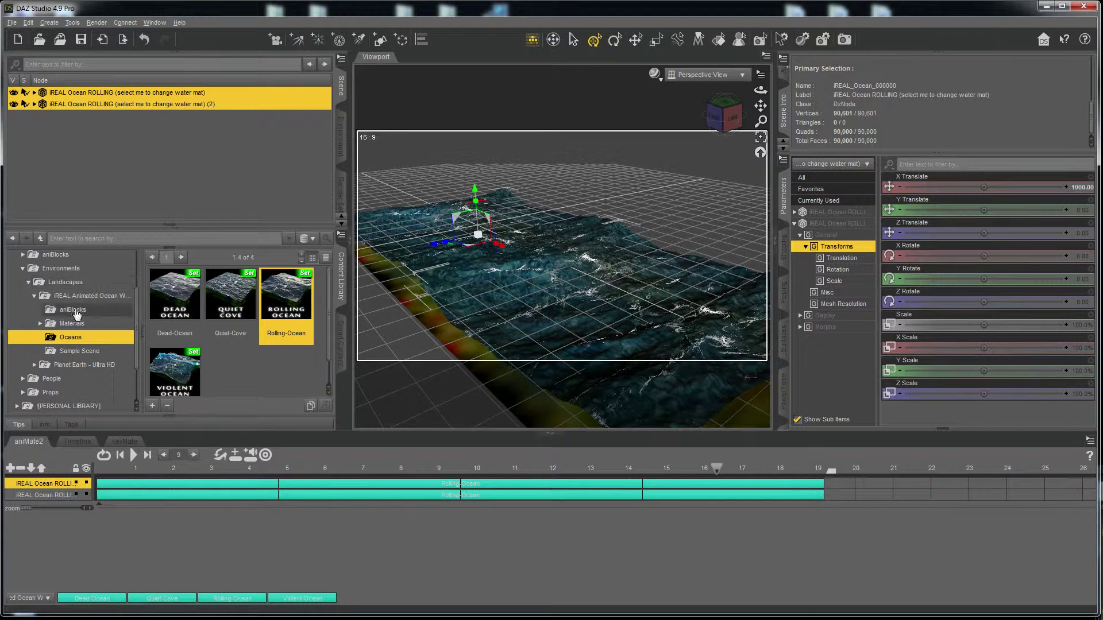
pyautogui.click(40, 323)
pyautogui.click(73, 351)
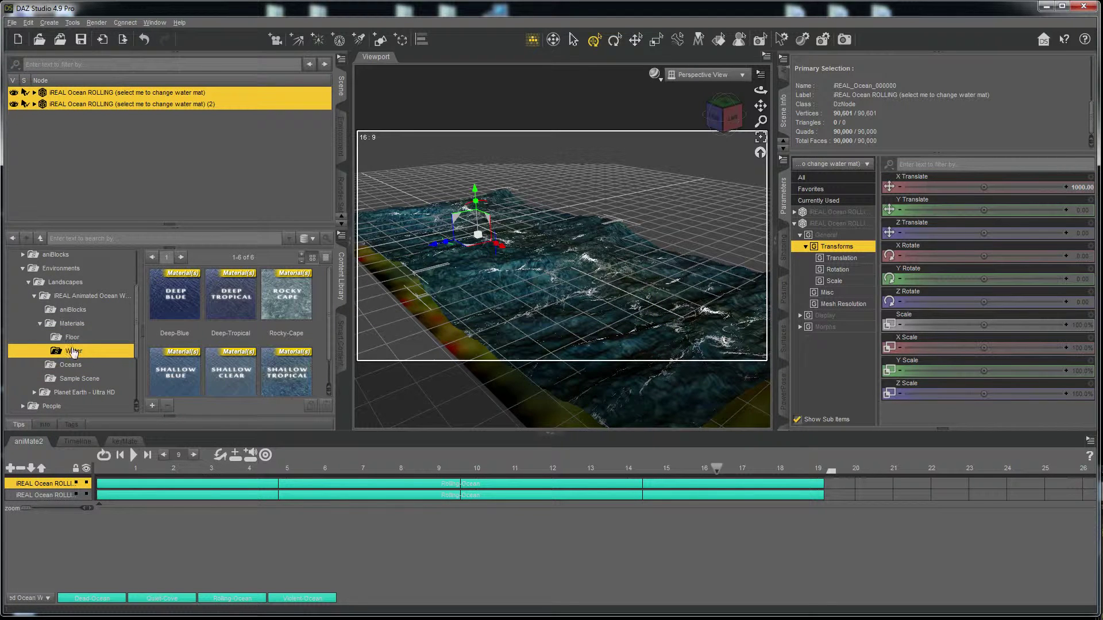
pyautogui.doubleClick(174, 313)
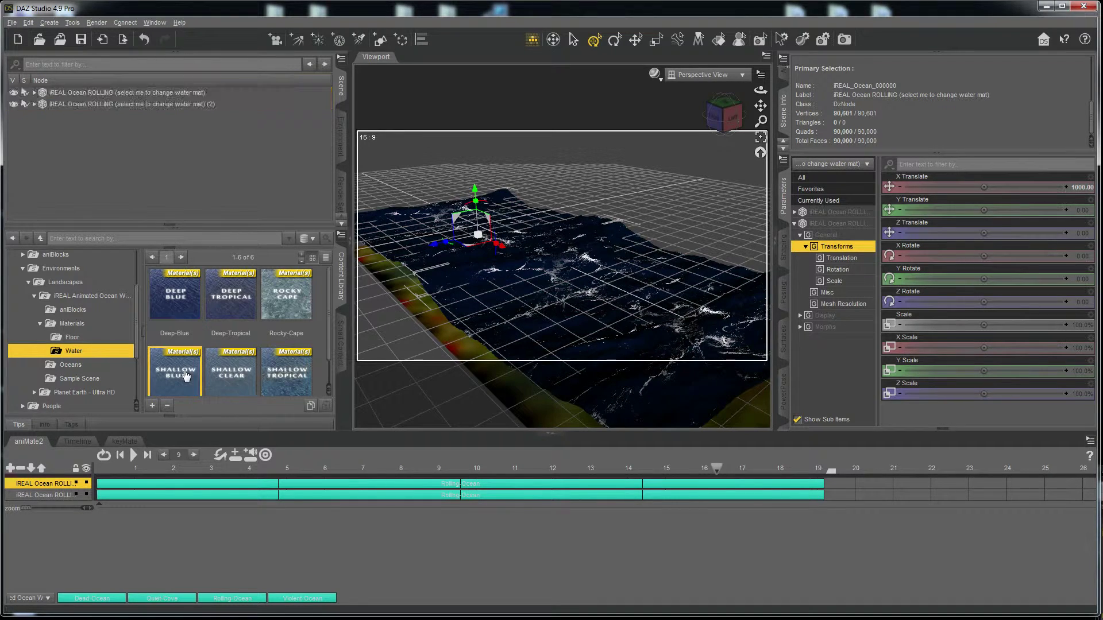
pyautogui.doubleClick(184, 373)
pyautogui.doubleClick(241, 375)
pyautogui.doubleClick(189, 304)
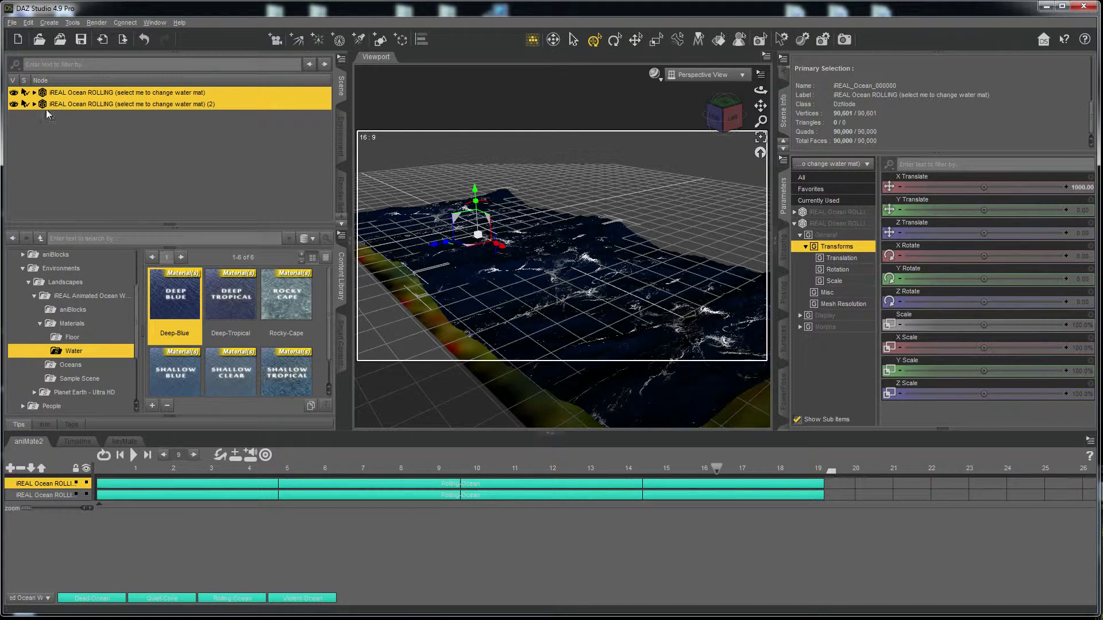
# Step: Apply the Beach-Sand floor material to both ocean_floor planes
pyautogui.click(33, 93)
pyautogui.click(35, 128)
pyautogui.click(71, 112)
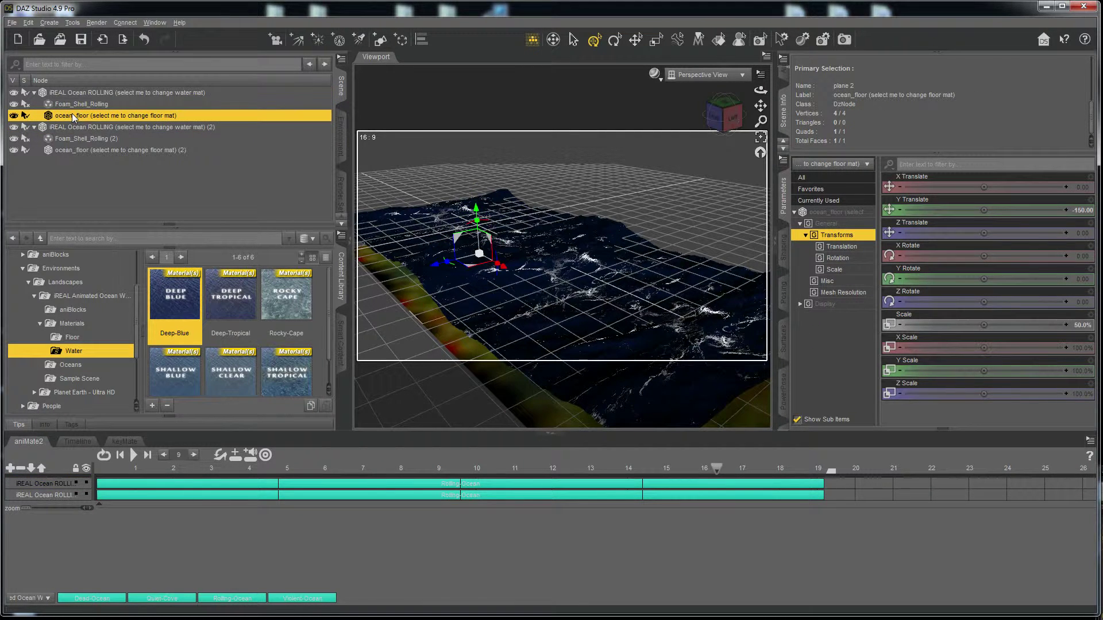
pyautogui.keyDown('ctrl'); pyautogui.click(80, 151); pyautogui.keyUp('ctrl')
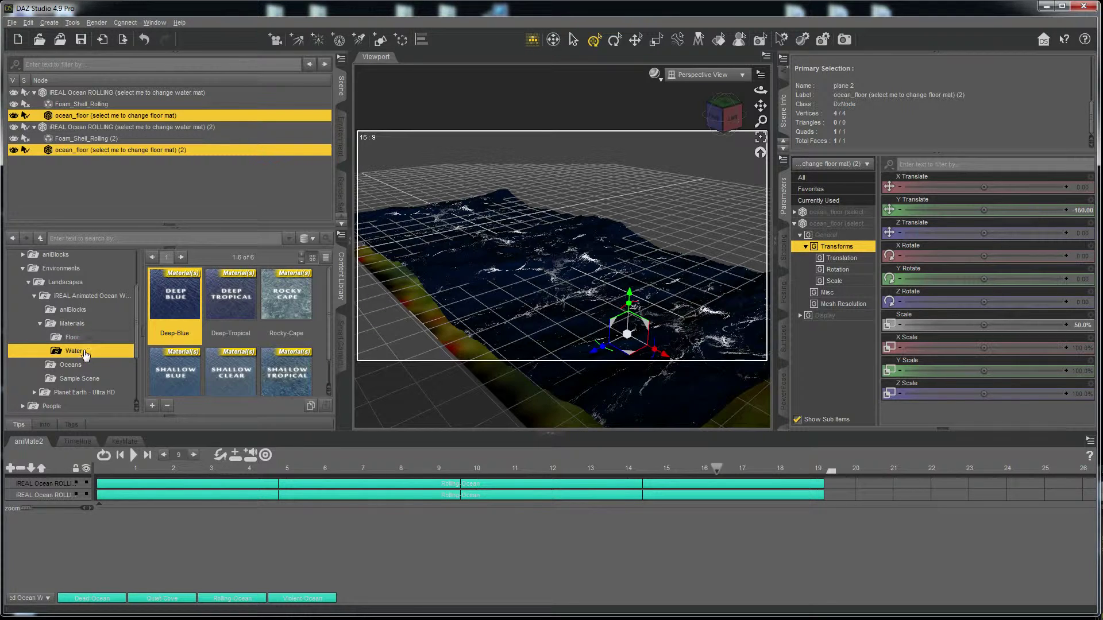
pyautogui.click(72, 338)
pyautogui.doubleClick(217, 303)
# Step: Zoom in on the oceans and switch the viewport DrawStyle to NVIDIA Iray
pyautogui.moveTo(245, 320)
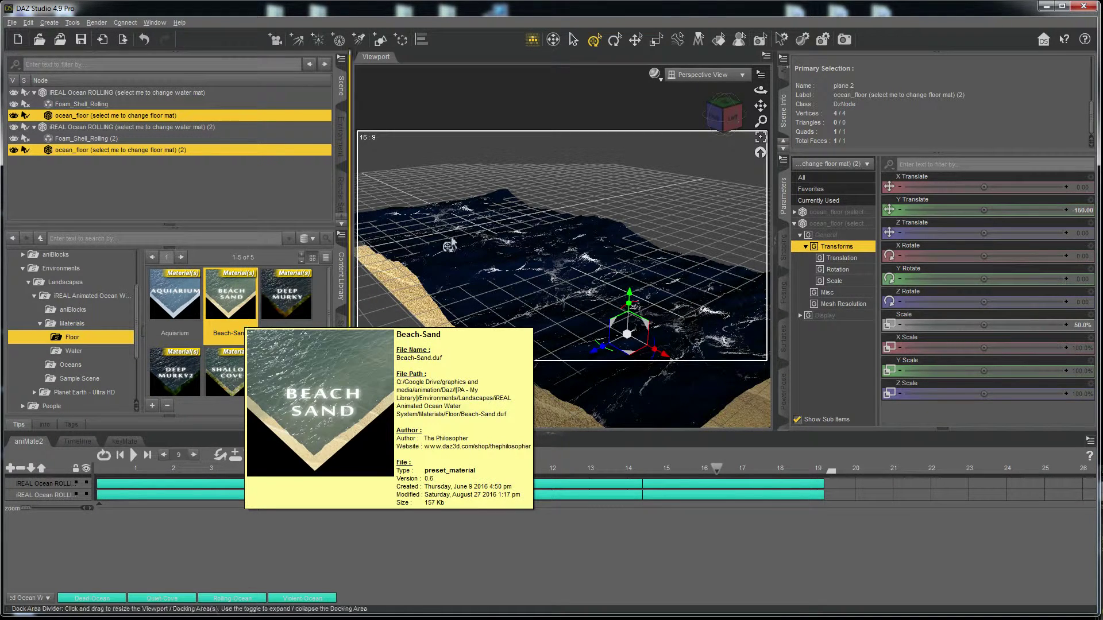
pyautogui.moveTo(760, 121); pyautogui.dragTo(827, 195)
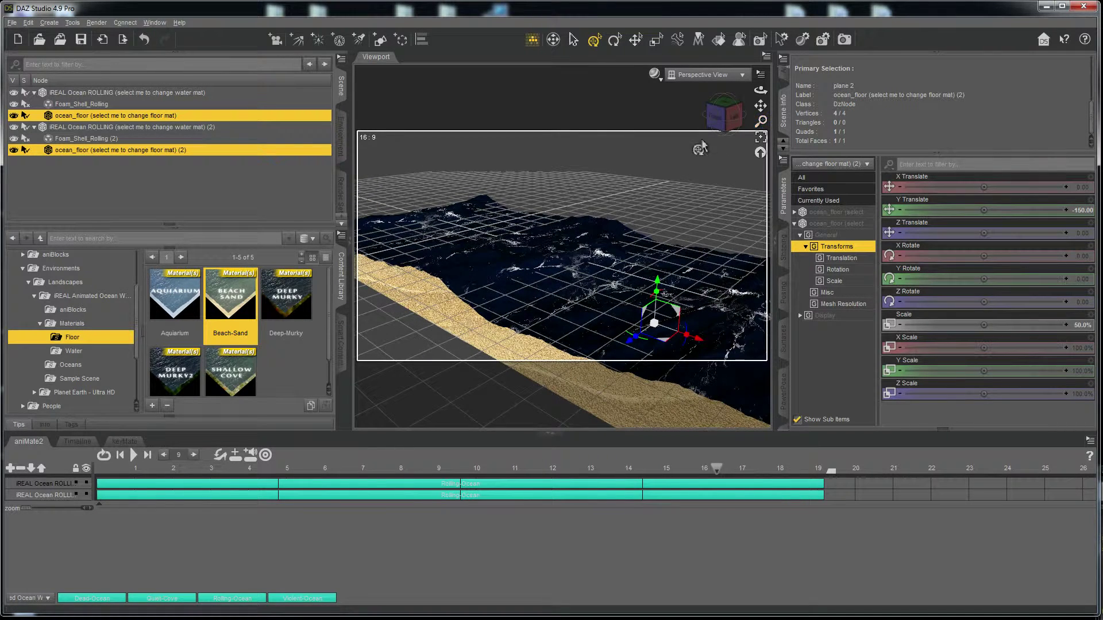
pyautogui.click(654, 74)
pyautogui.click(650, 204)
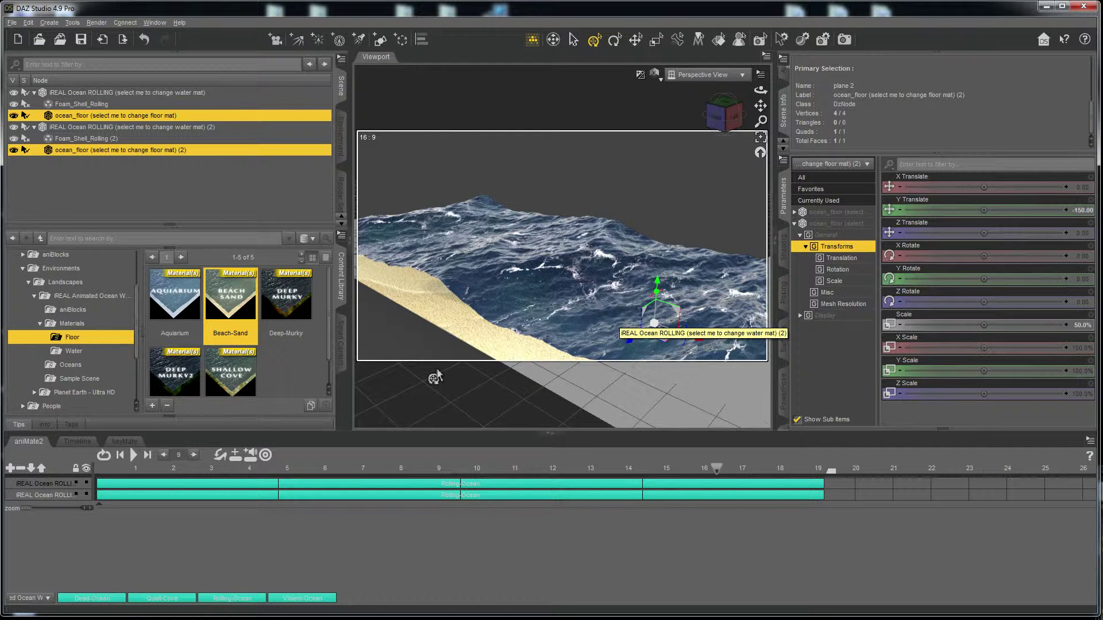
pyautogui.moveTo(435, 377); pyautogui.dragTo(451, 343)
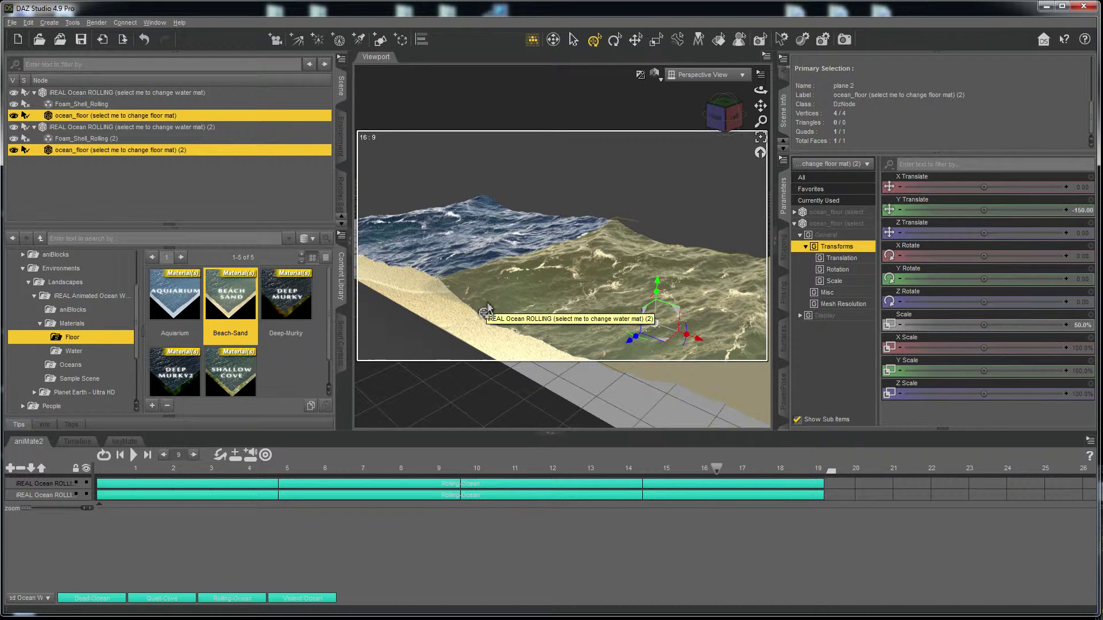
pyautogui.moveTo(487, 310); pyautogui.dragTo(564, 437)
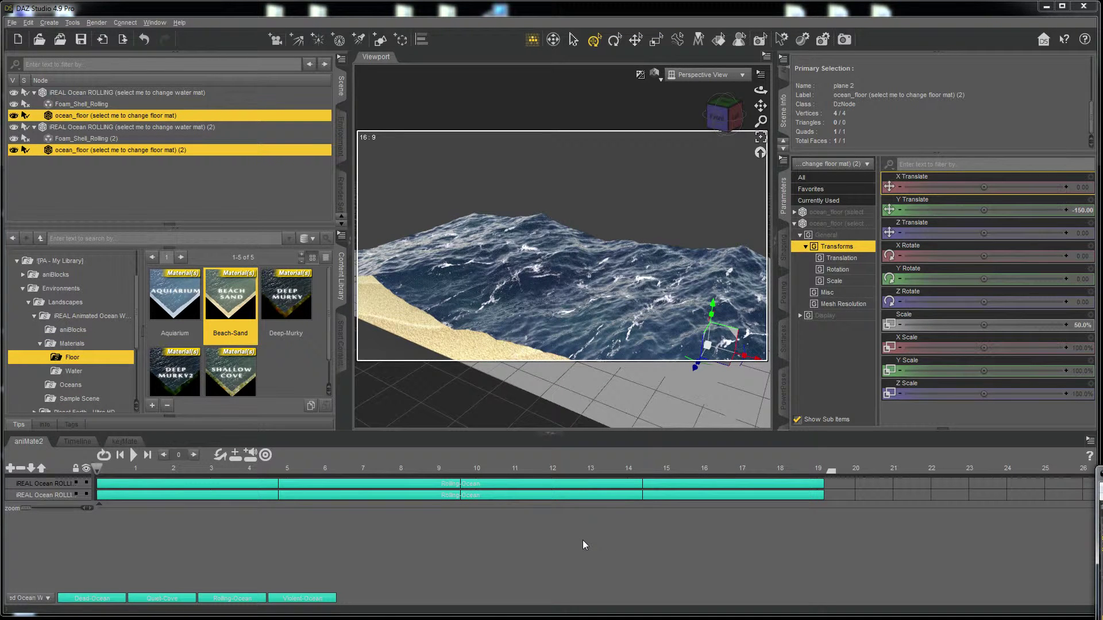
pyautogui.moveTo(582, 540); pyautogui.dragTo(537, 410)
pyautogui.moveTo(538, 409); pyautogui.dragTo(536, 310)
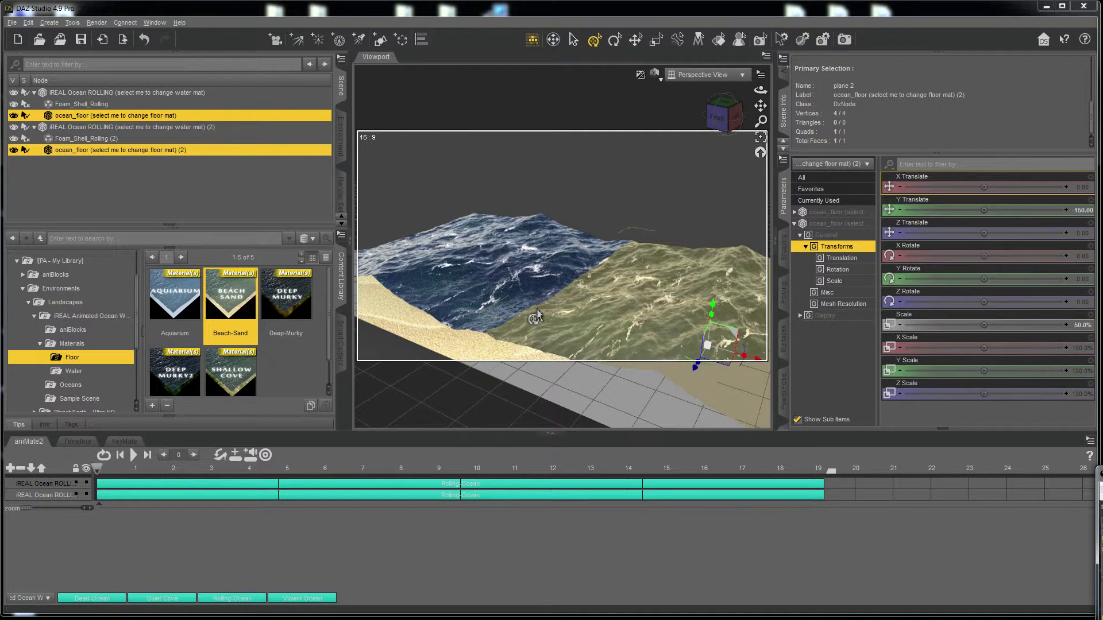
pyautogui.moveTo(536, 311); pyautogui.dragTo(570, 317)
pyautogui.moveTo(570, 316); pyautogui.dragTo(568, 315)
pyautogui.moveTo(567, 322); pyautogui.dragTo(534, 335)
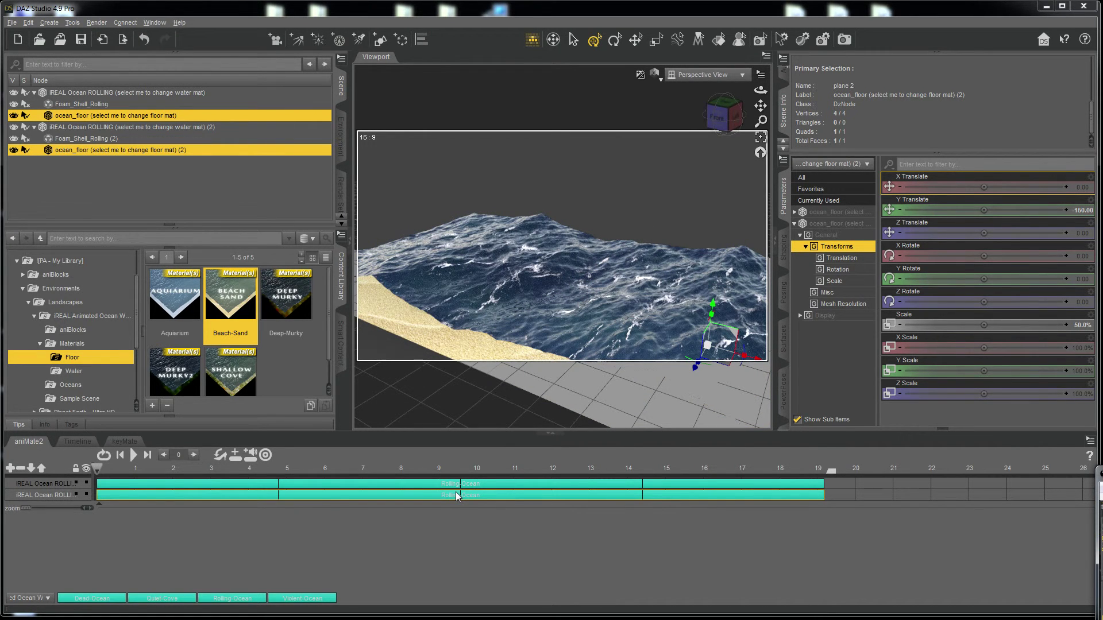